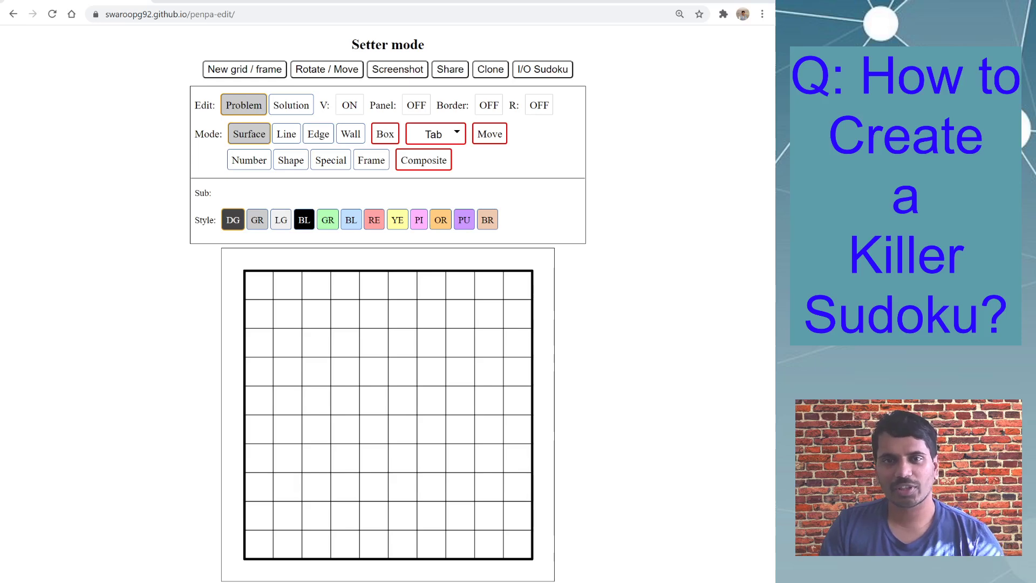
Examine the Killer Sudoku Puzzle No. 491 on the reference blog, including its rules, cages and cage sums.
{"action": "left_click", "coordinate": [233, 1]}
{"action": "scroll", "coordinate": [170, 181], "scroll_direction": "up", "scroll_amount": 5}
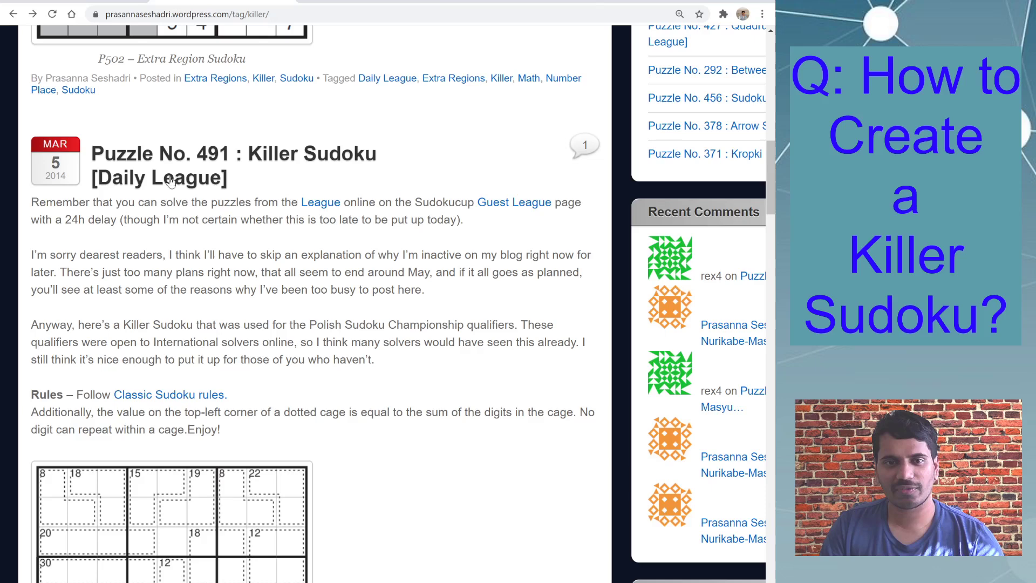
{"action": "scroll", "coordinate": [183, 172], "scroll_direction": "down", "scroll_amount": 5}
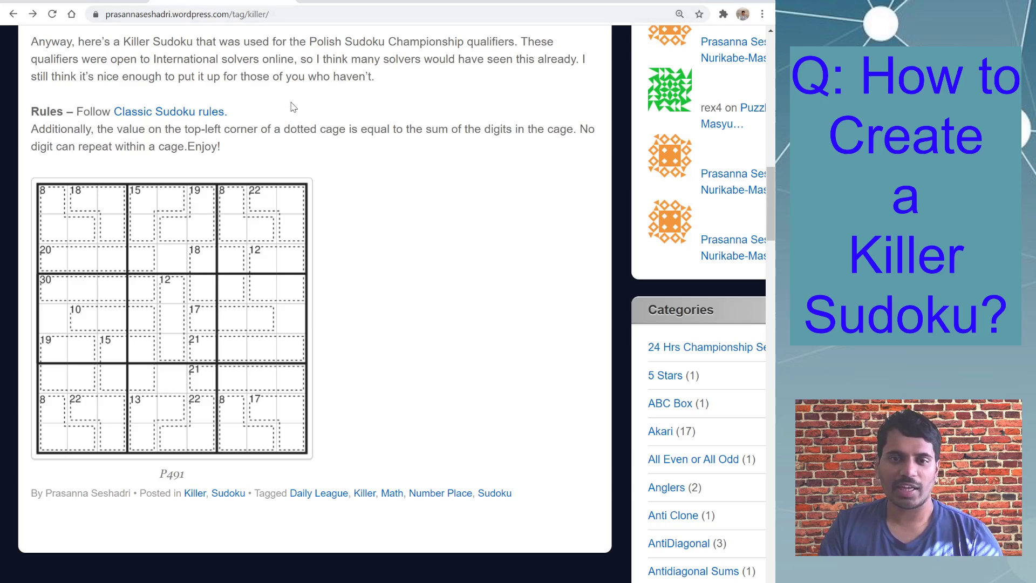
{"action": "left_click", "coordinate": [64, 3]}
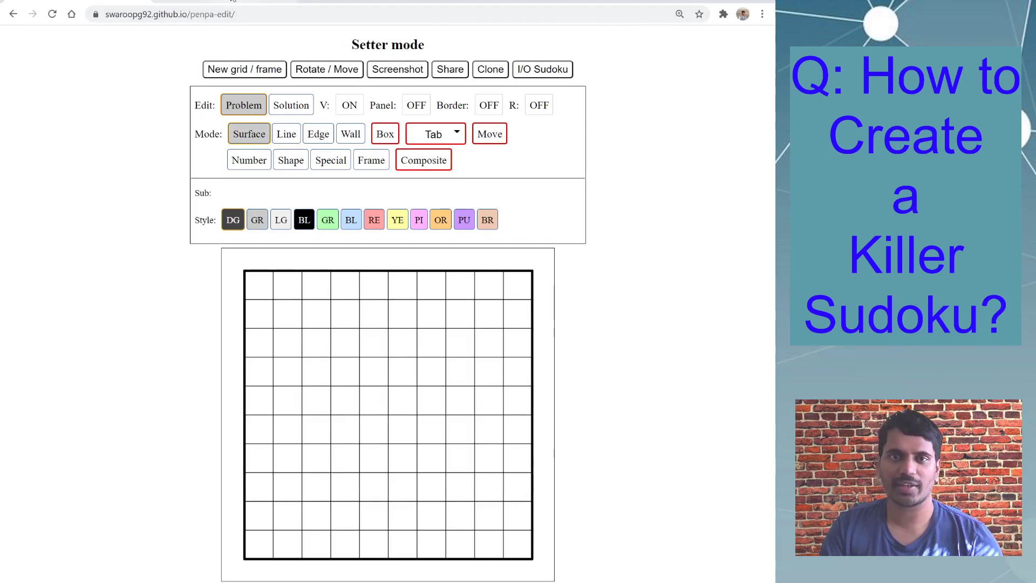
{"action": "left_click", "coordinate": [233, 1]}
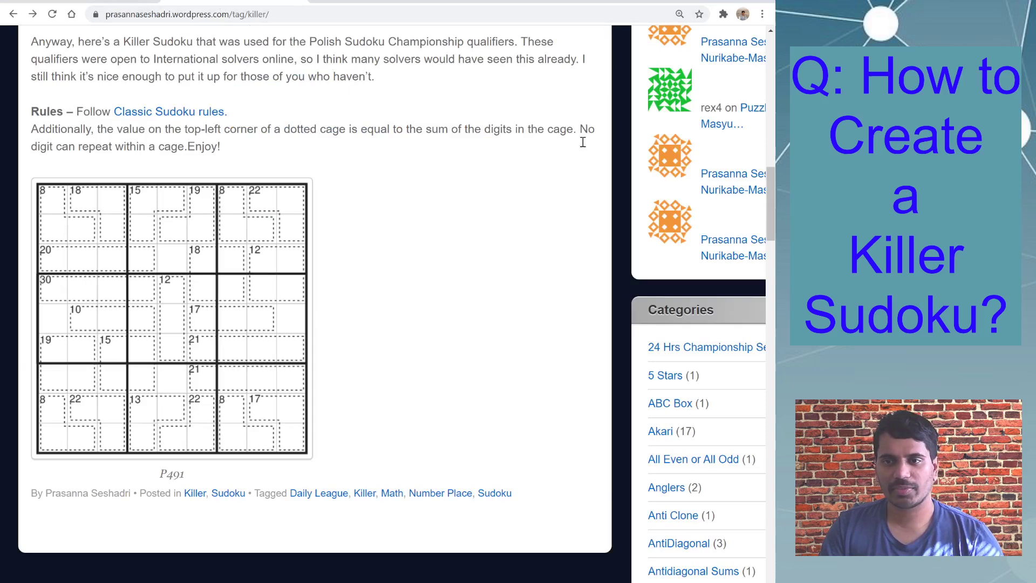
{"action": "key", "text": "ctrl+Tab"}
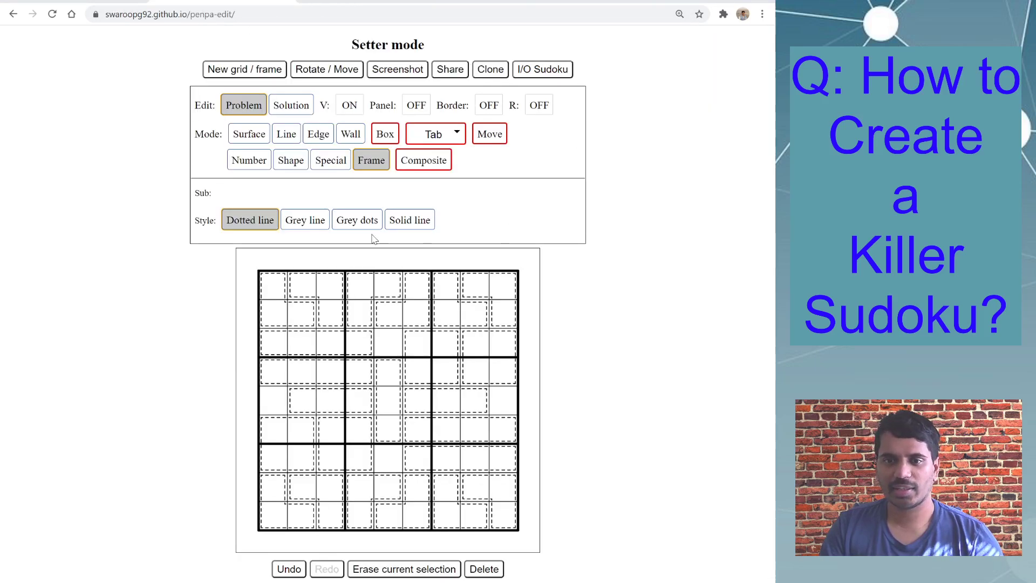
{"action": "key", "text": "F5"}
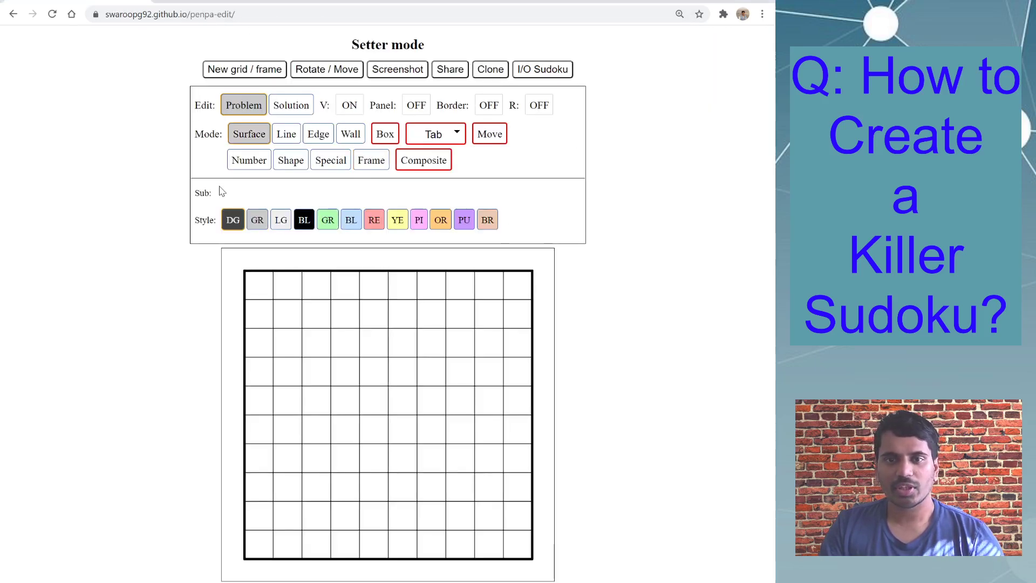
Reset the board to a new Sudoku grid and turn on the confirmation for reloading or closing the page.
{"action": "left_click", "coordinate": [255, 74]}
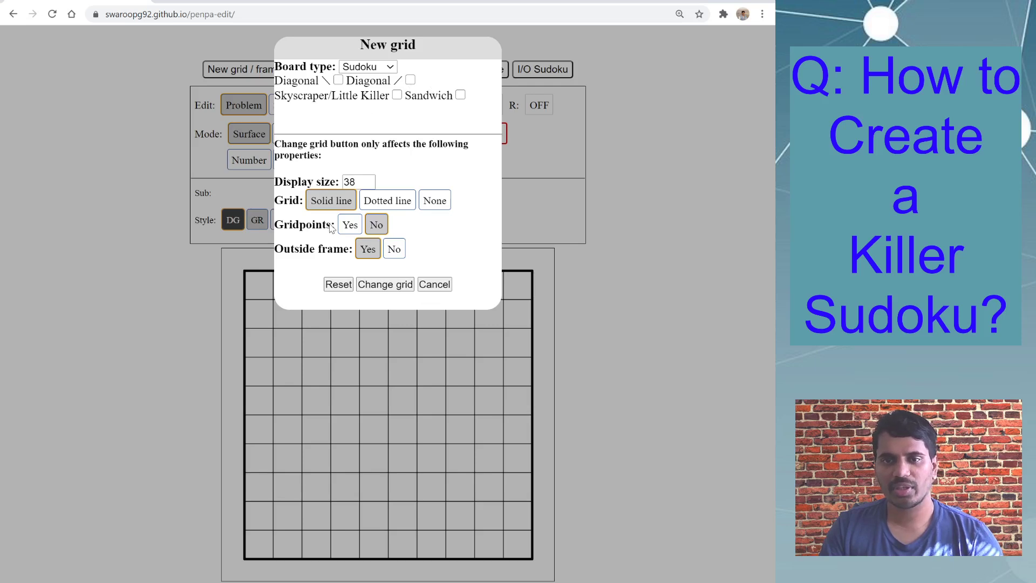
{"action": "left_click", "coordinate": [343, 284]}
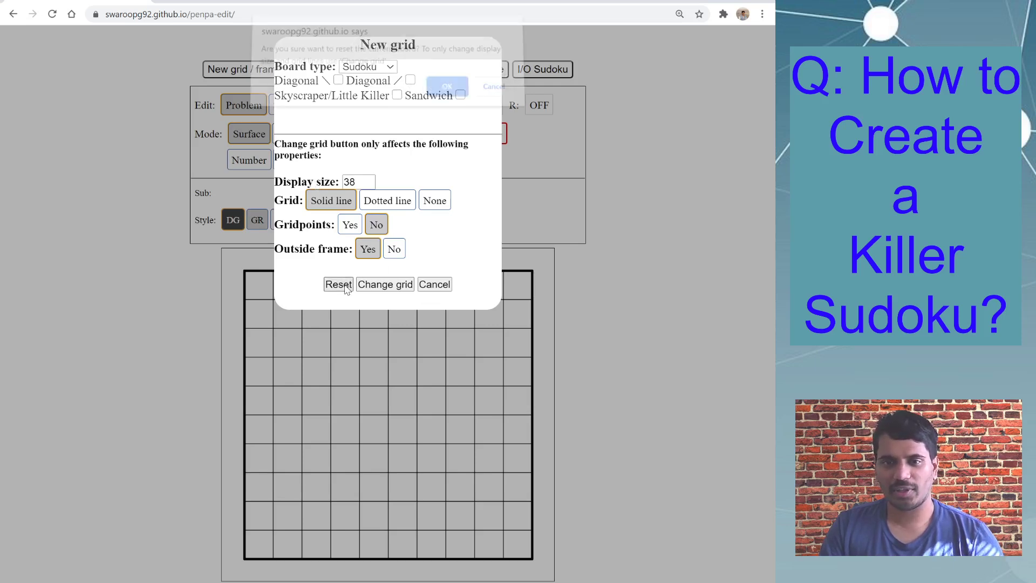
{"action": "left_click", "coordinate": [447, 93]}
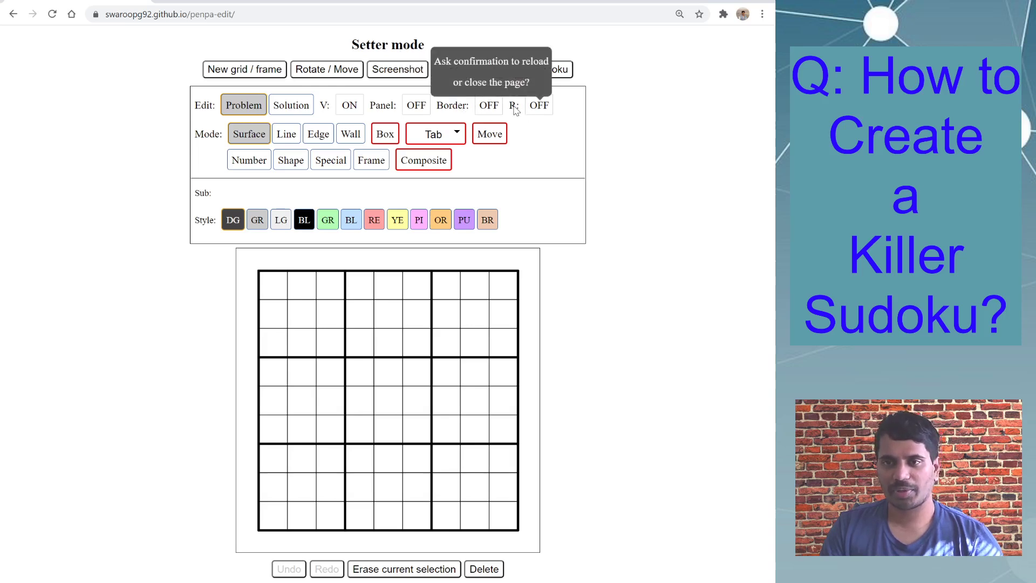
{"action": "left_click", "coordinate": [538, 107]}
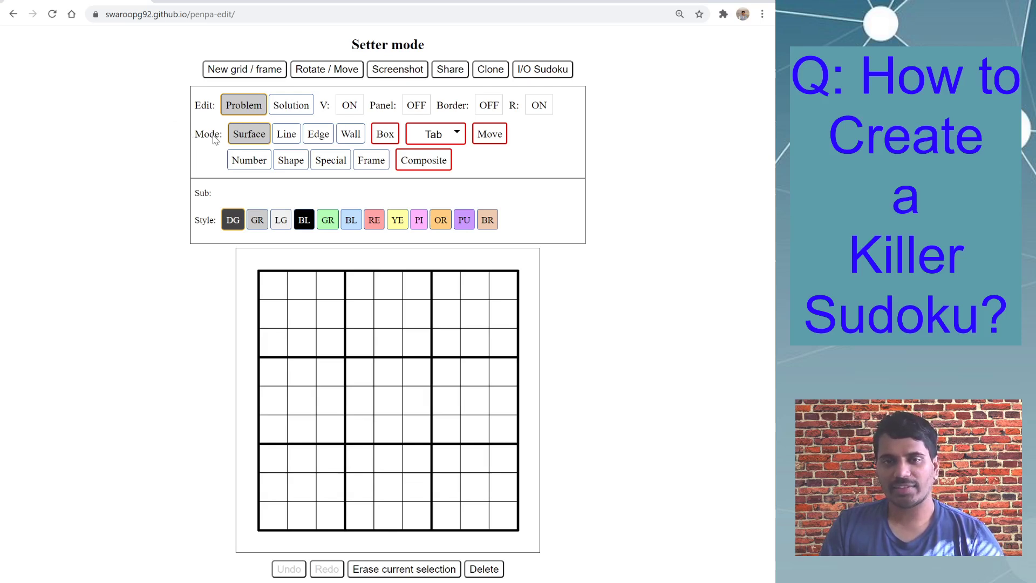
Choose dotted-line frame drawing and try out drawing and erasing an edge along the top of row 2, column 2.
{"action": "left_click", "coordinate": [376, 162]}
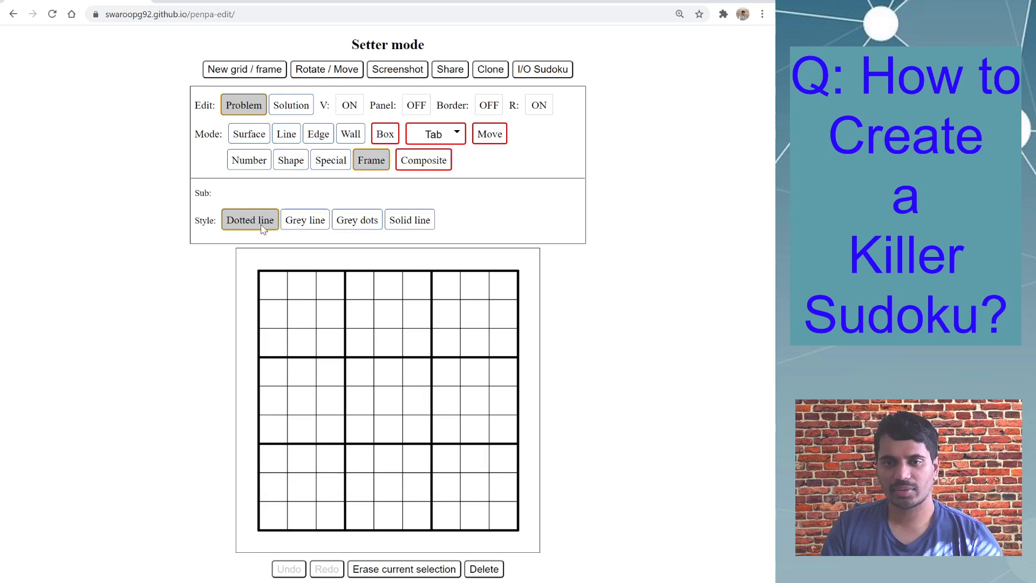
{"action": "mouse_move", "coordinate": [294, 308]}
{"action": "left_mouse_down"}
{"action": "mouse_move", "coordinate": [298, 351]}
{"action": "mouse_move", "coordinate": [315, 307]}
{"action": "mouse_move", "coordinate": [292, 314]}
{"action": "mouse_move", "coordinate": [303, 308]}
{"action": "mouse_move", "coordinate": [311, 353]}
{"action": "mouse_move", "coordinate": [296, 345]}
{"action": "mouse_move", "coordinate": [291, 315]}
{"action": "mouse_move", "coordinate": [310, 309]}
{"action": "left_mouse_up"}
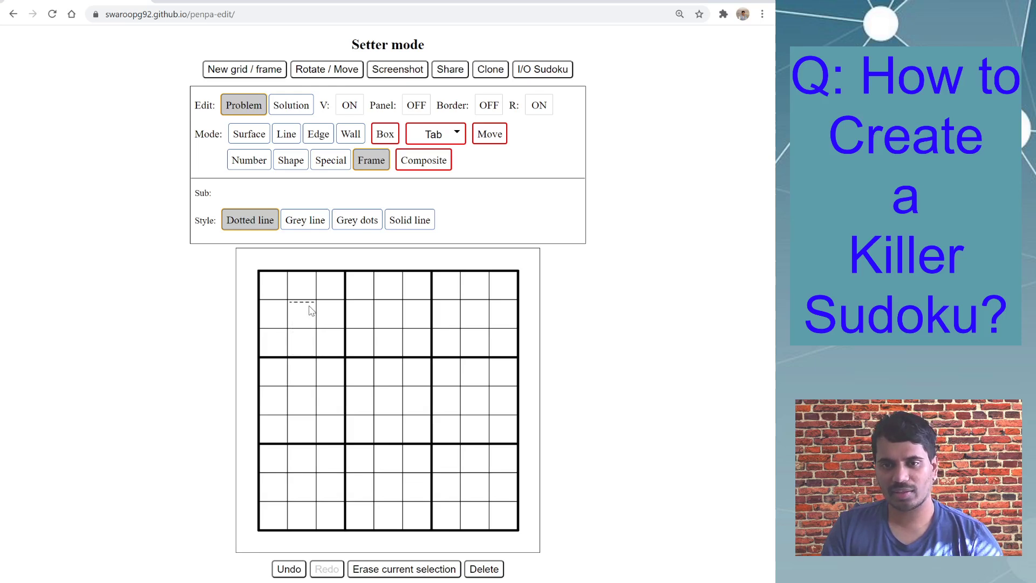
{"action": "mouse_move", "coordinate": [311, 310]}
{"action": "left_mouse_down"}
{"action": "mouse_move", "coordinate": [339, 309]}
{"action": "mouse_move", "coordinate": [340, 331]}
{"action": "mouse_move", "coordinate": [342, 307]}
{"action": "mouse_move", "coordinate": [343, 326]}
{"action": "mouse_move", "coordinate": [320, 306]}
{"action": "mouse_move", "coordinate": [284, 305]}
{"action": "mouse_move", "coordinate": [296, 311]}
{"action": "left_mouse_up"}
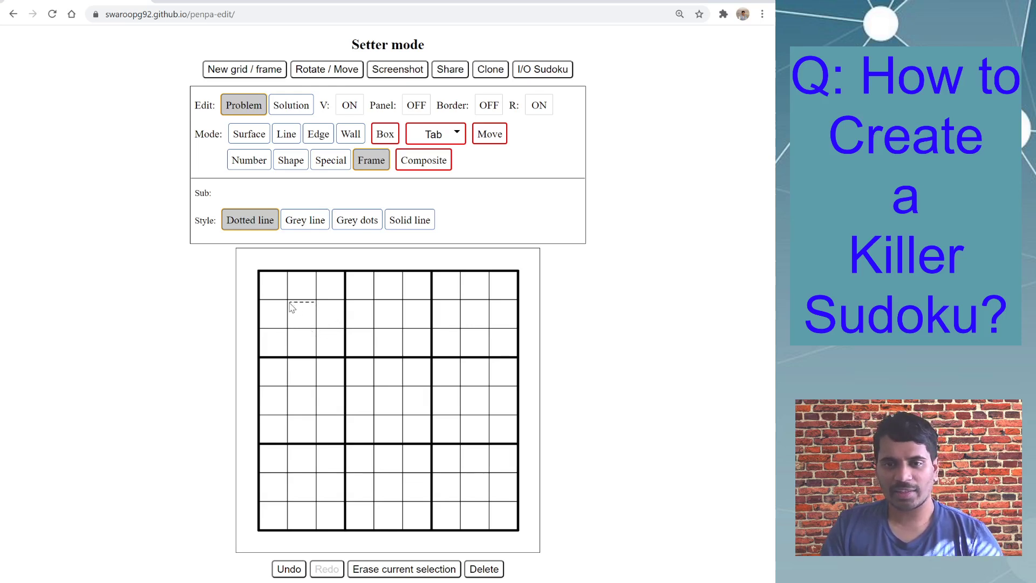
{"action": "left_click", "coordinate": [310, 301]}
Draw dotted cages around the L-shape of row 1 column 1 with row 2 columns 1–2, and around row 3 columns 1–4.
{"action": "mouse_move", "coordinate": [263, 275]}
{"action": "left_mouse_down"}
{"action": "mouse_move", "coordinate": [272, 330]}
{"action": "mouse_move", "coordinate": [306, 333]}
{"action": "mouse_move", "coordinate": [264, 333]}
{"action": "left_mouse_up"}
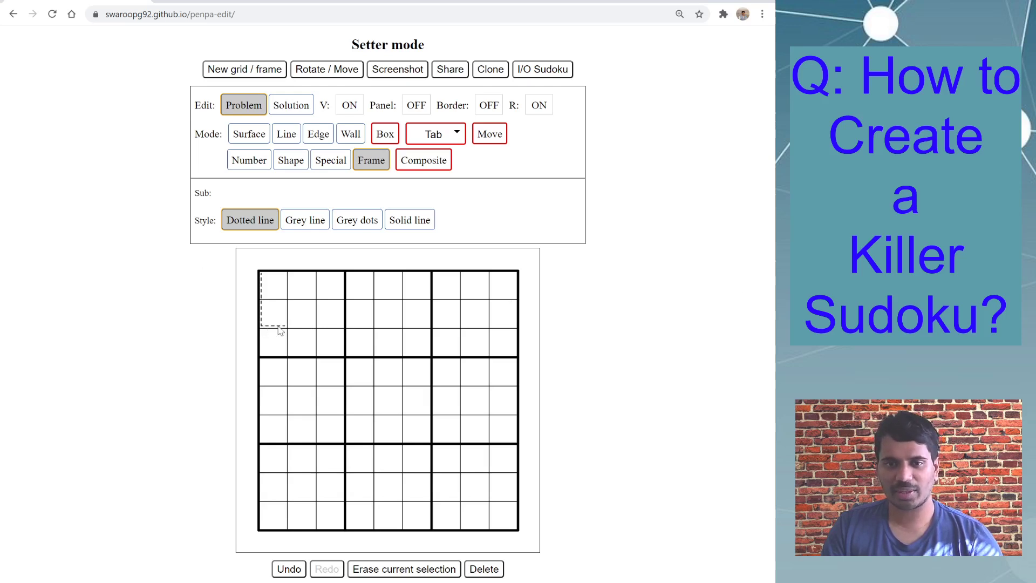
{"action": "mouse_move", "coordinate": [280, 330]}
{"action": "left_mouse_down"}
{"action": "mouse_move", "coordinate": [306, 330]}
{"action": "mouse_move", "coordinate": [308, 307]}
{"action": "mouse_move", "coordinate": [281, 306]}
{"action": "mouse_move", "coordinate": [283, 281]}
{"action": "mouse_move", "coordinate": [262, 275]}
{"action": "left_mouse_up"}
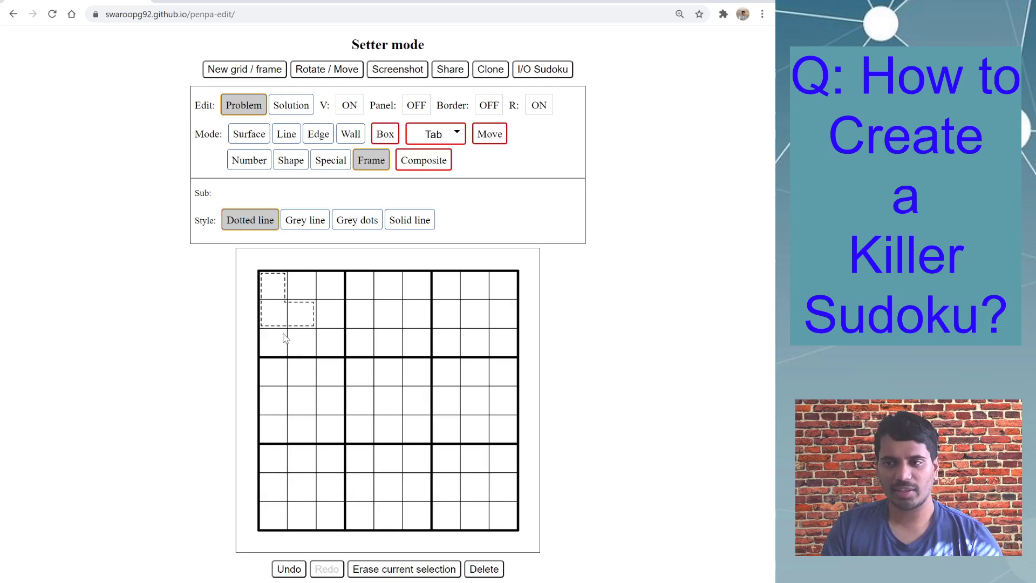
{"action": "mouse_move", "coordinate": [268, 340]}
{"action": "left_mouse_down"}
{"action": "mouse_move", "coordinate": [335, 331]}
{"action": "mouse_move", "coordinate": [361, 337]}
{"action": "mouse_move", "coordinate": [370, 356]}
{"action": "mouse_move", "coordinate": [295, 357]}
{"action": "mouse_move", "coordinate": [267, 349]}
{"action": "mouse_move", "coordinate": [270, 342]}
{"action": "left_mouse_up"}
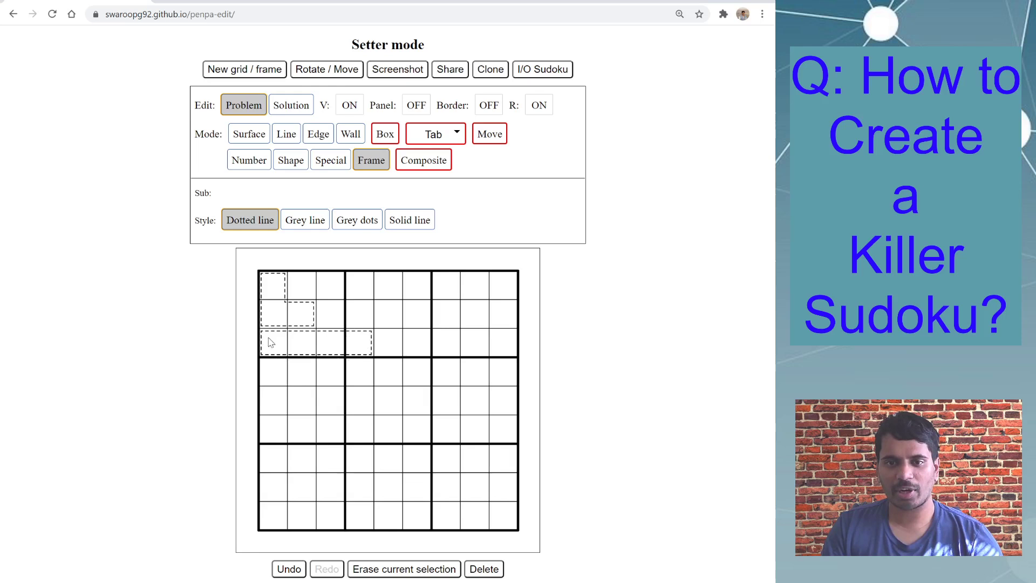
Try out a dotted cage around row 5, columns 2–3, with an edge in row 4, and erase it.
{"action": "mouse_move", "coordinate": [297, 380]}
{"action": "left_mouse_down"}
{"action": "mouse_move", "coordinate": [291, 370]}
{"action": "mouse_move", "coordinate": [310, 363]}
{"action": "mouse_move", "coordinate": [311, 391]}
{"action": "mouse_move", "coordinate": [335, 400]}
{"action": "mouse_move", "coordinate": [294, 413]}
{"action": "mouse_move", "coordinate": [284, 369]}
{"action": "mouse_move", "coordinate": [285, 398]}
{"action": "left_mouse_up"}
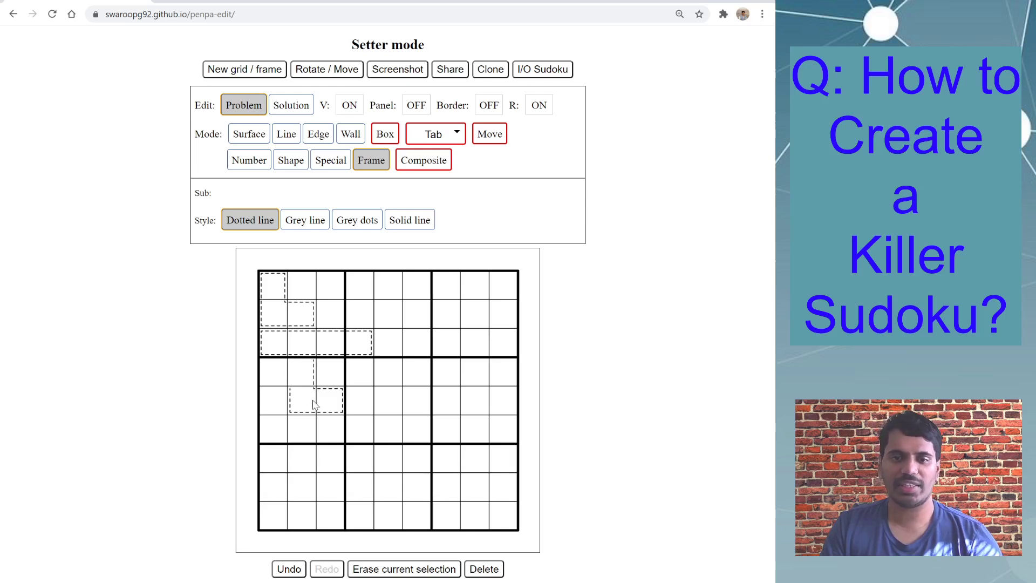
{"action": "mouse_move", "coordinate": [314, 369]}
{"action": "left_mouse_down"}
{"action": "mouse_move", "coordinate": [301, 366]}
{"action": "mouse_move", "coordinate": [294, 395]}
{"action": "mouse_move", "coordinate": [291, 370]}
{"action": "mouse_move", "coordinate": [316, 380]}
{"action": "mouse_move", "coordinate": [335, 410]}
{"action": "mouse_move", "coordinate": [291, 388]}
{"action": "mouse_move", "coordinate": [301, 380]}
{"action": "mouse_move", "coordinate": [321, 396]}
{"action": "left_mouse_up"}
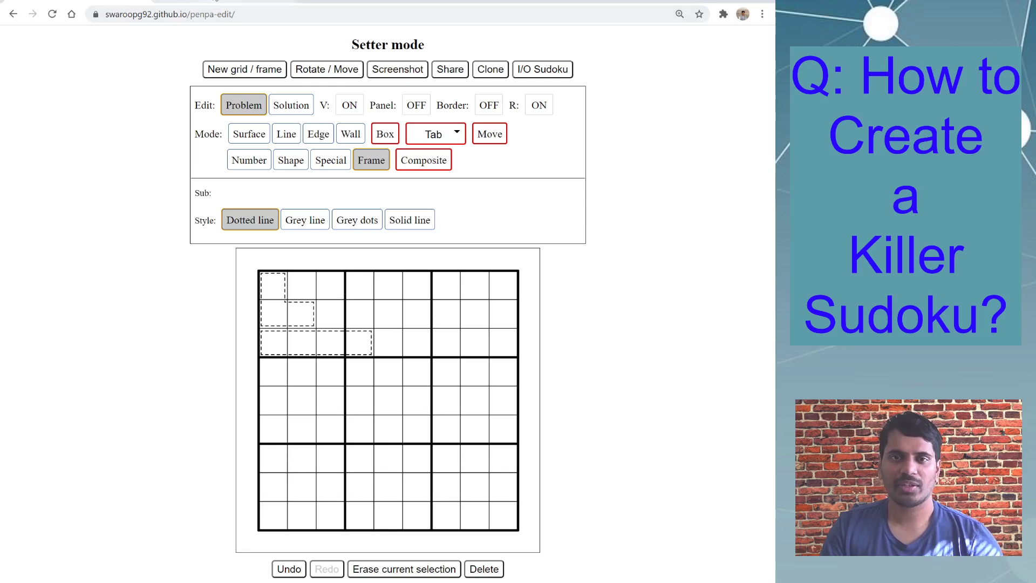
On the grid with all cages already drawn, enter 8 as a Killer-style number in row 1, column 1.
{"action": "key", "text": "ctrl+Tab"}
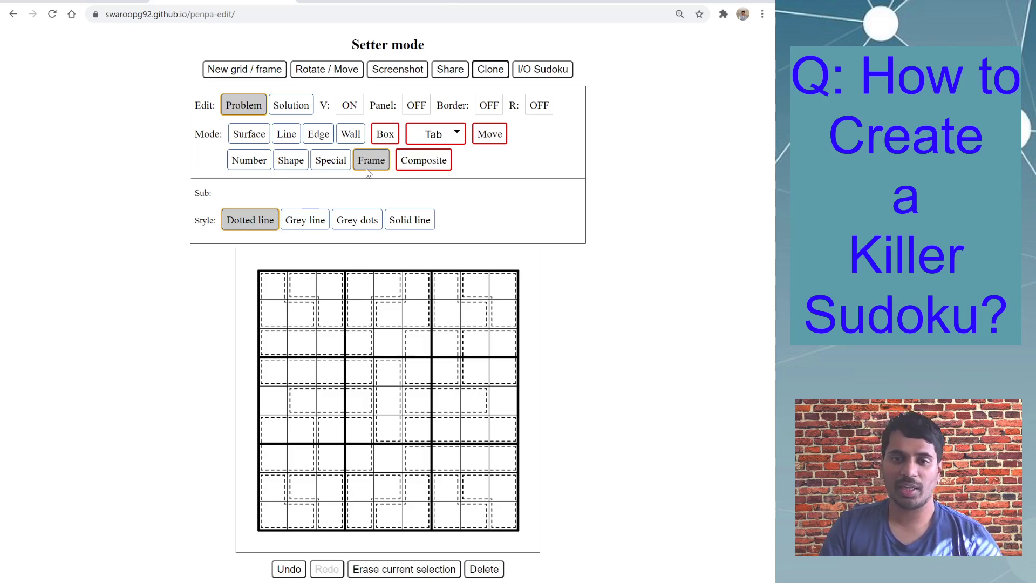
{"action": "left_click", "coordinate": [249, 161]}
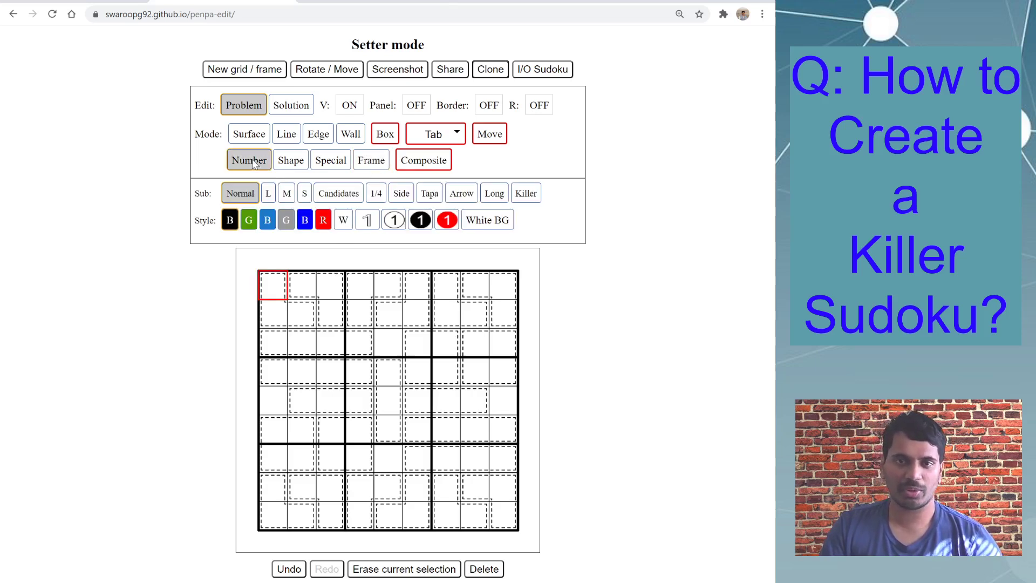
{"action": "left_click", "coordinate": [527, 194]}
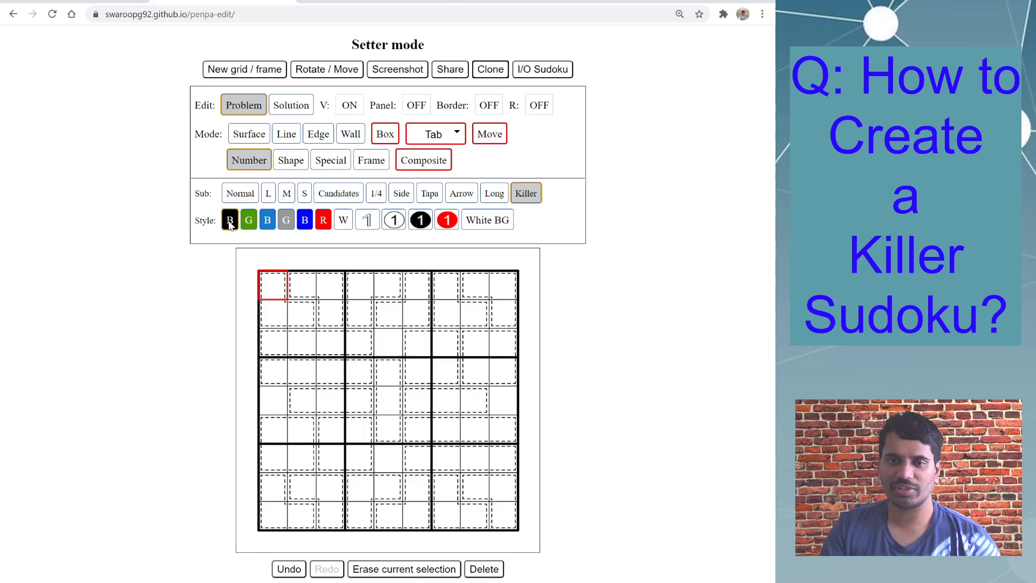
{"action": "left_click", "coordinate": [318, 337]}
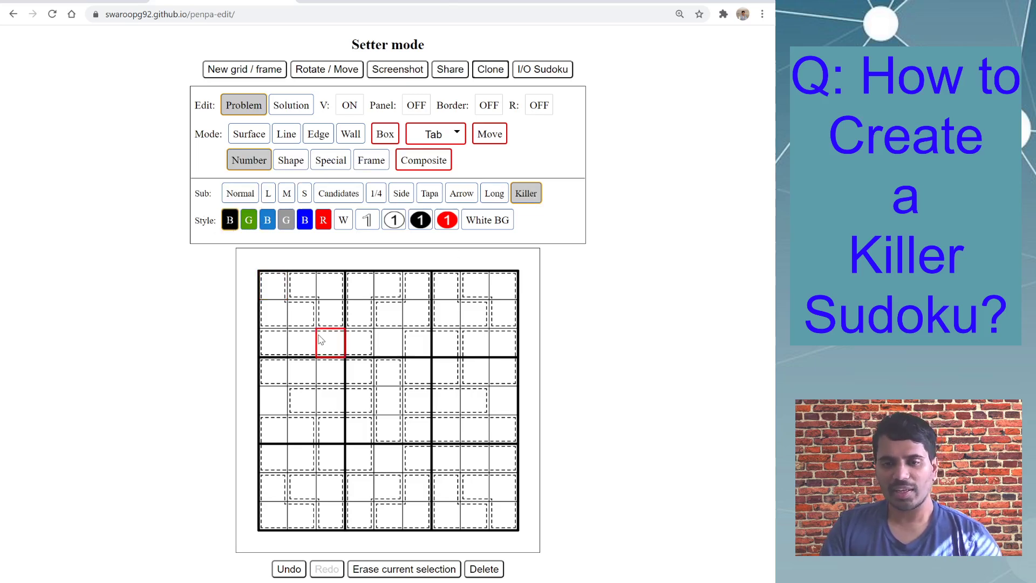
{"action": "left_click", "coordinate": [268, 295]}
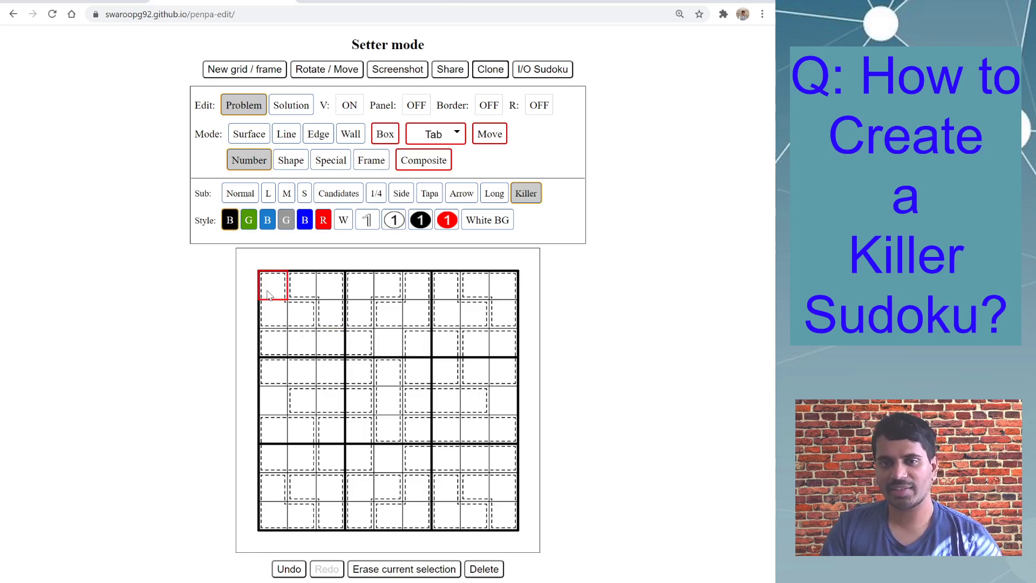
{"action": "type", "text": "8"}
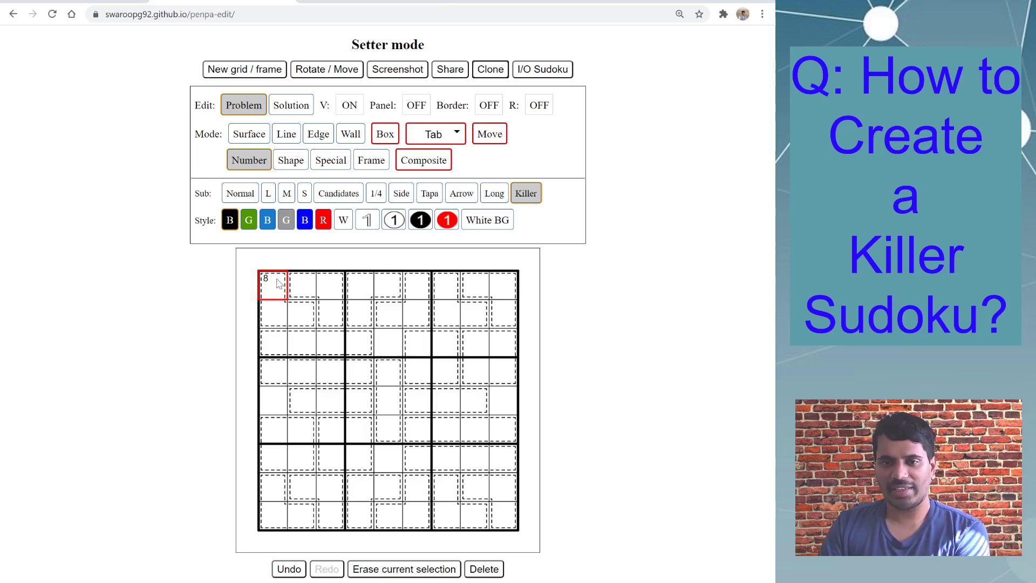
Enter cage sums 18, 15, 19, 8 and 22 in row 1, columns 2, 4, 6, 7 and 8, and 20 in row 3, column 1.
{"action": "left_click", "coordinate": [300, 292]}
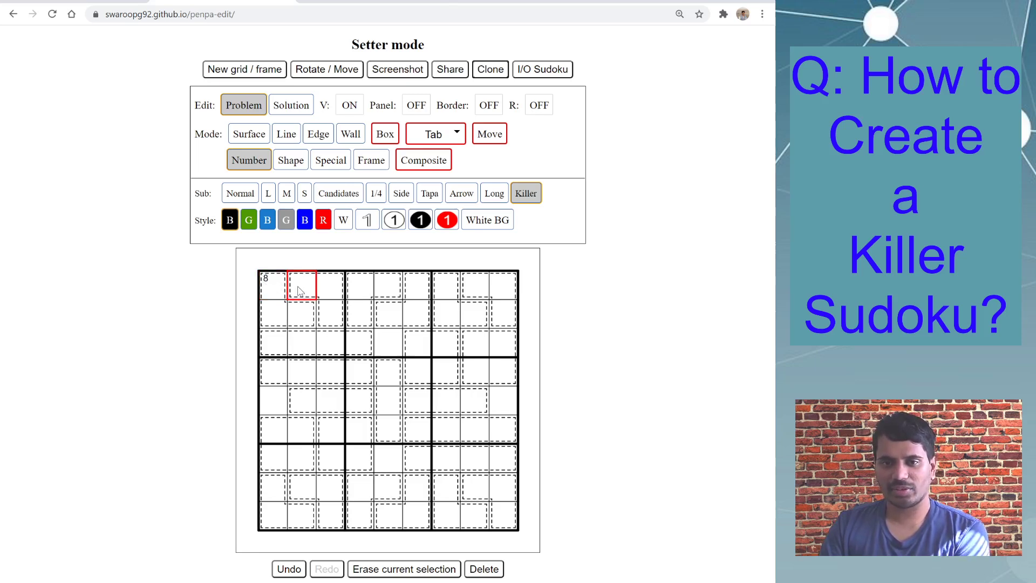
{"action": "left_click", "coordinate": [355, 288]}
{"action": "type", "text": "15"}
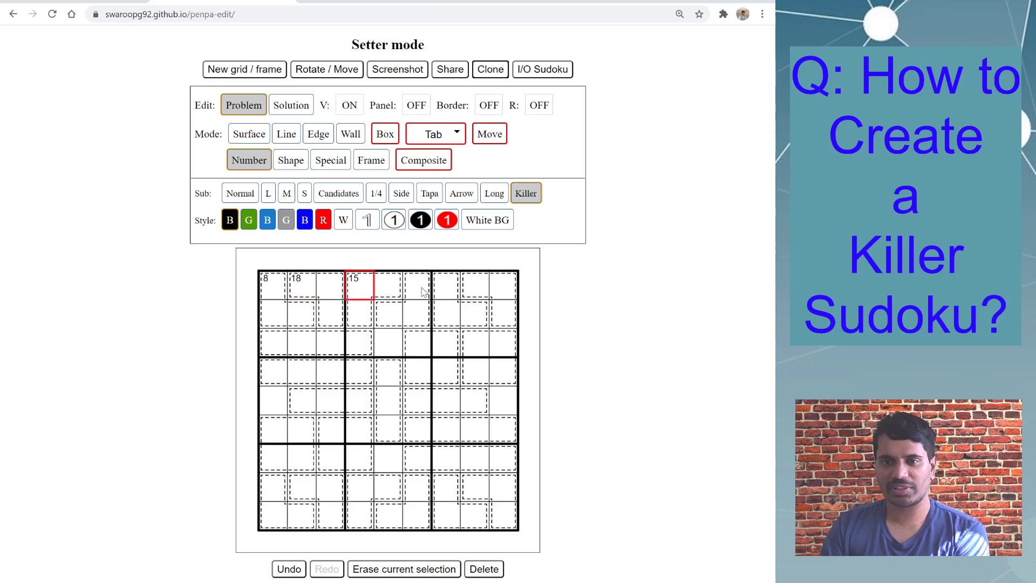
{"action": "left_click", "coordinate": [420, 291]}
{"action": "type", "text": "19"}
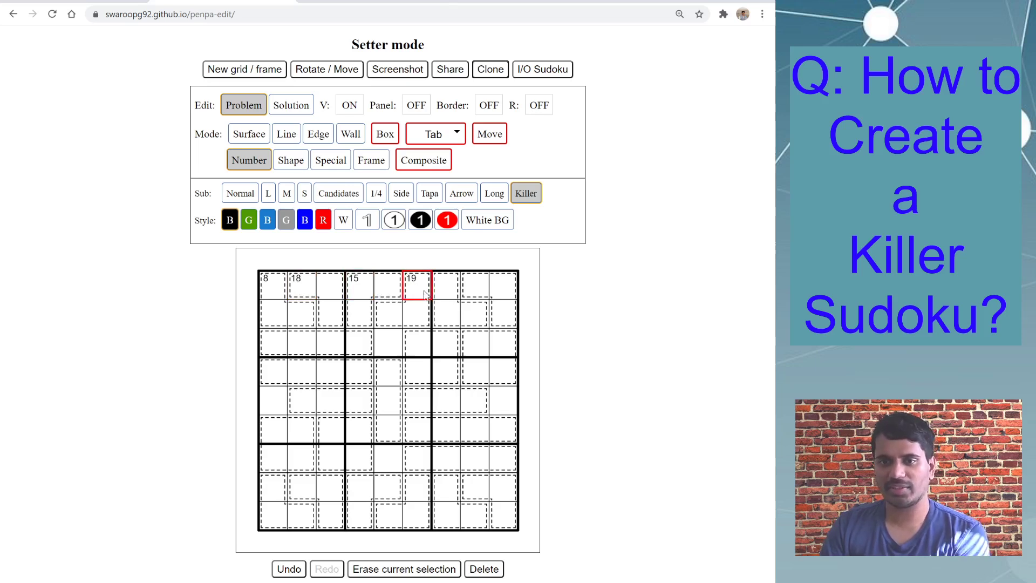
{"action": "left_click", "coordinate": [442, 291]}
{"action": "type", "text": "8"}
{"action": "left_click", "coordinate": [482, 290]}
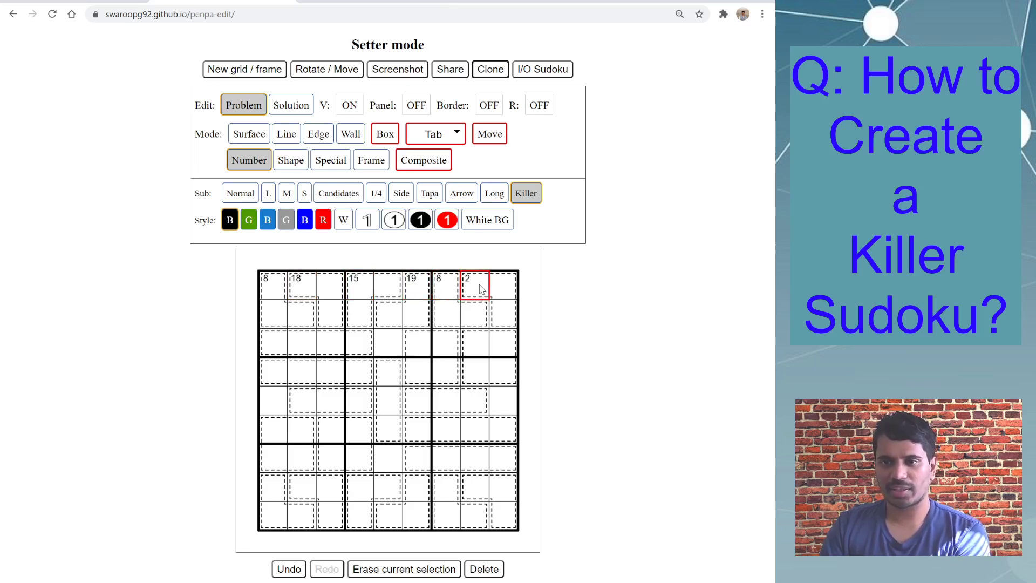
{"action": "type", "text": "22"}
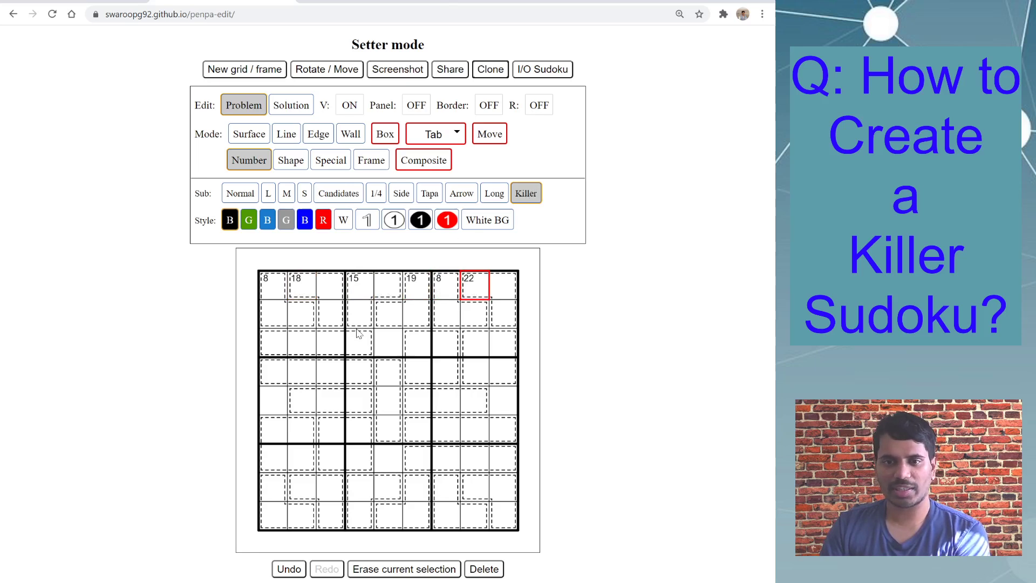
{"action": "left_click", "coordinate": [274, 340]}
{"action": "type", "text": "20"}
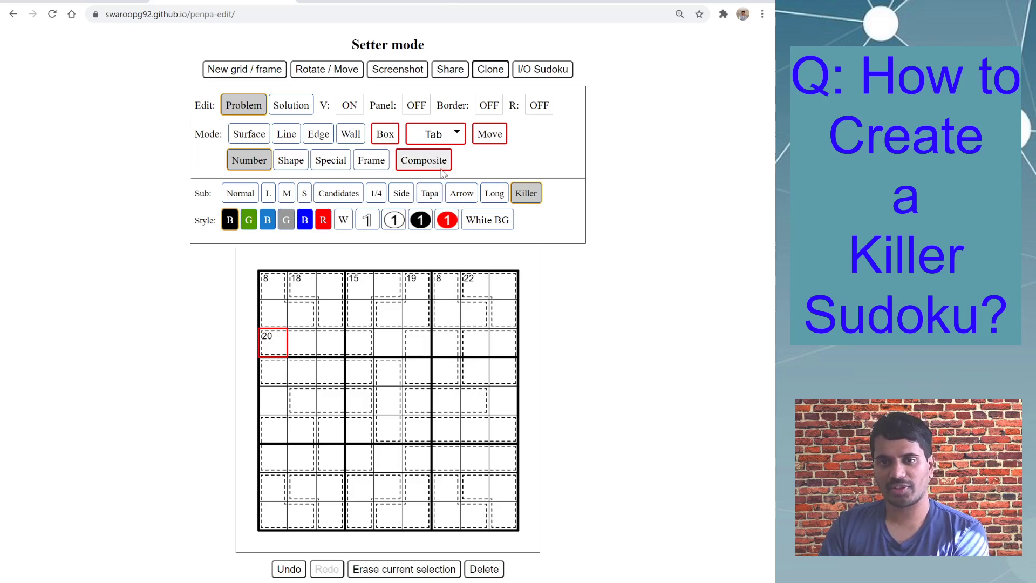
Examine the quarter-cell (1/4) number positions in row 2, column 4, and compare them with the Normal number selection.
{"action": "left_click", "coordinate": [377, 195]}
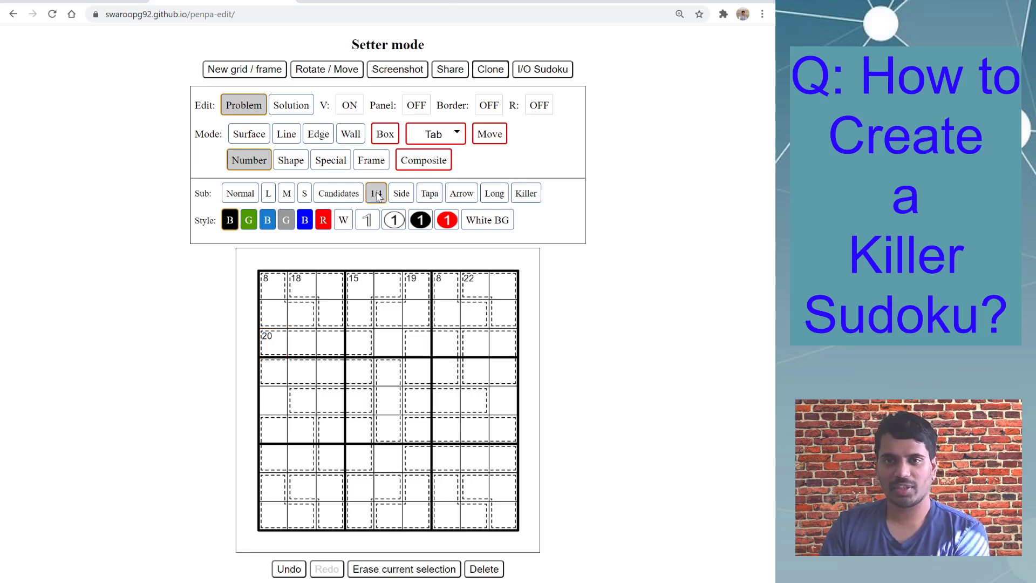
{"action": "left_click", "coordinate": [352, 304]}
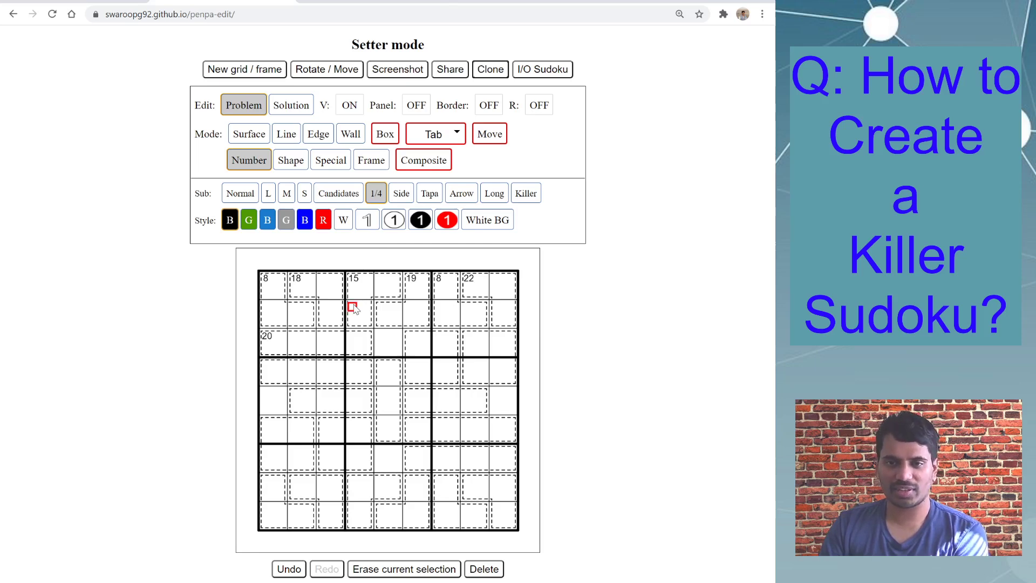
{"action": "left_click", "coordinate": [367, 304]}
{"action": "left_click", "coordinate": [366, 322]}
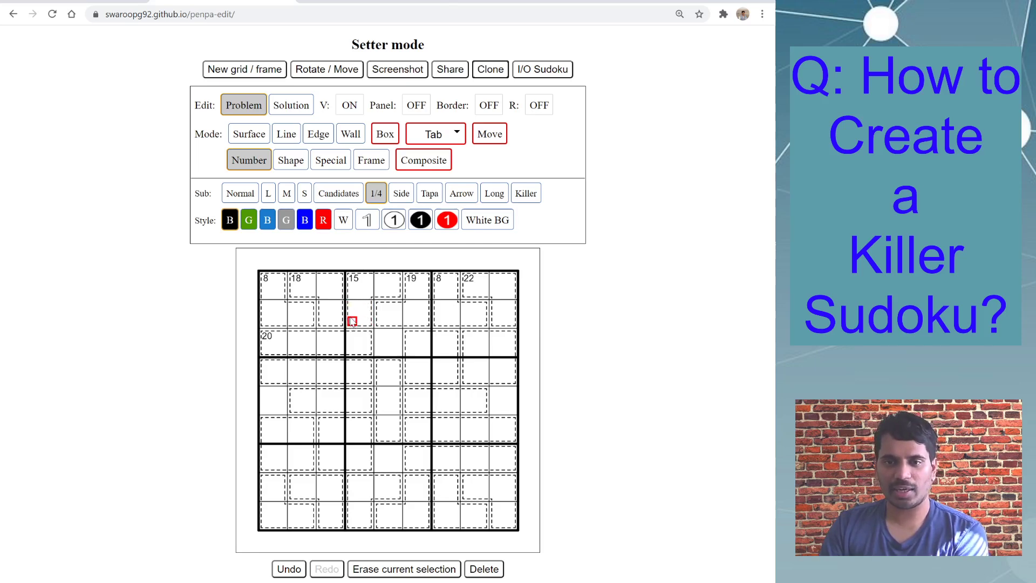
{"action": "left_click", "coordinate": [246, 193]}
{"action": "left_click", "coordinate": [358, 315]}
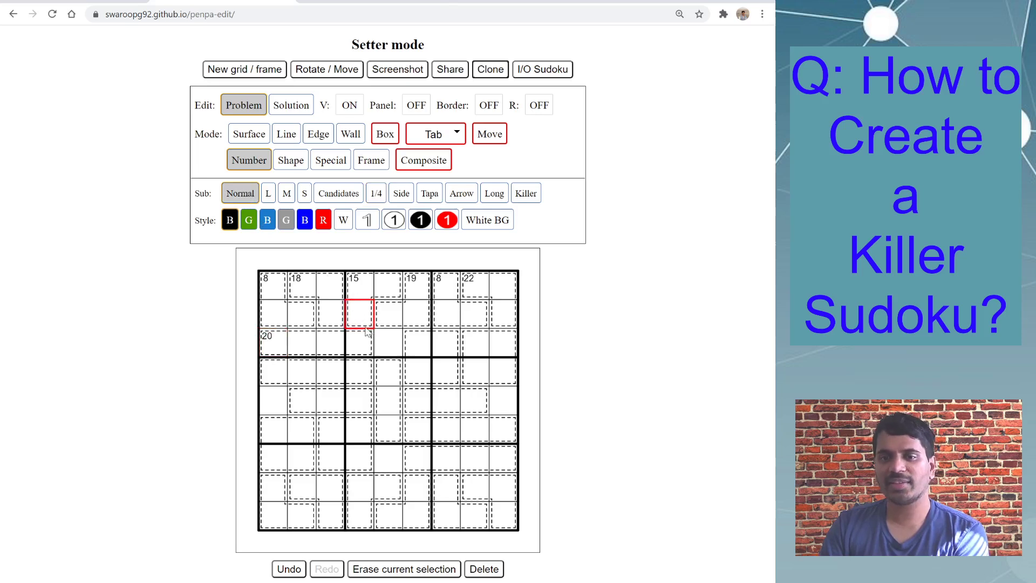
Return to quarter-cell (1/4) numbers and go through all four quarter positions of row 2, column 4.
{"action": "left_click", "coordinate": [376, 195]}
{"action": "left_click", "coordinate": [354, 306]}
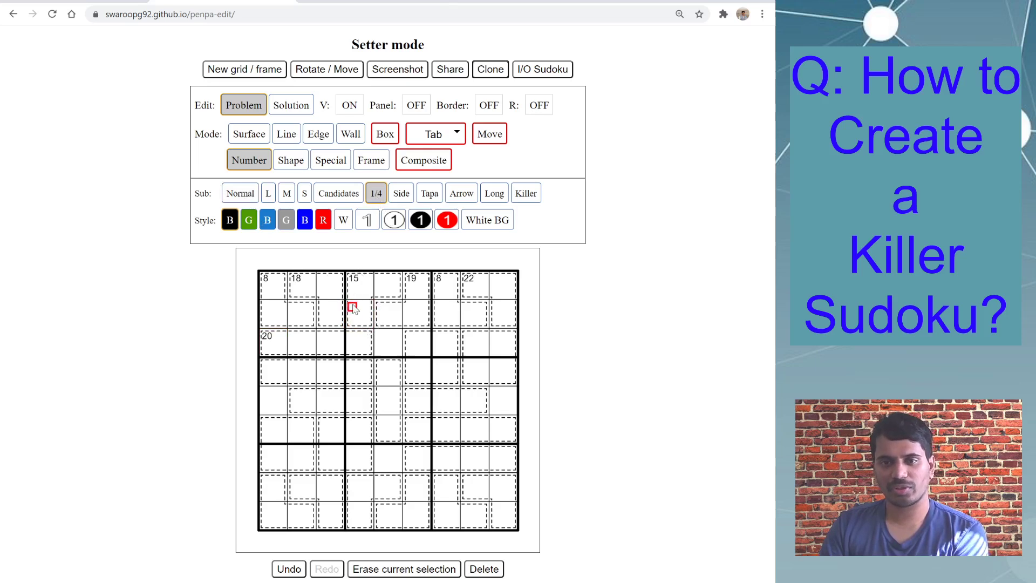
{"action": "left_click", "coordinate": [367, 306]}
{"action": "left_click", "coordinate": [367, 324]}
{"action": "left_click", "coordinate": [354, 322]}
{"action": "left_click", "coordinate": [353, 307]}
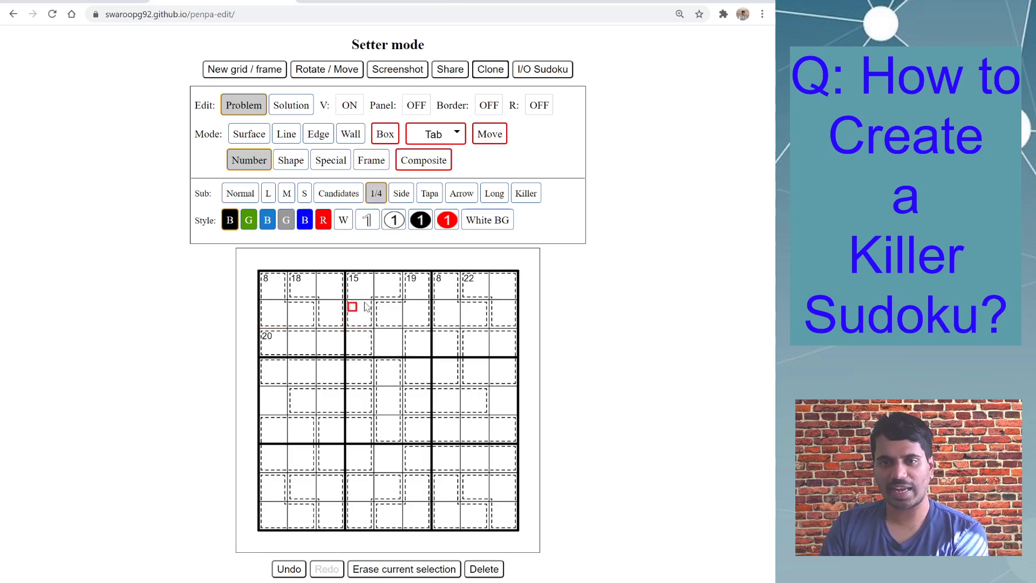
{"action": "left_click", "coordinate": [366, 305]}
{"action": "left_click", "coordinate": [368, 324]}
In row 2, column 4, try out 2 in the lower-left and upper-right quarters and 3 in the lower-right quarter.
{"action": "left_click", "coordinate": [354, 323]}
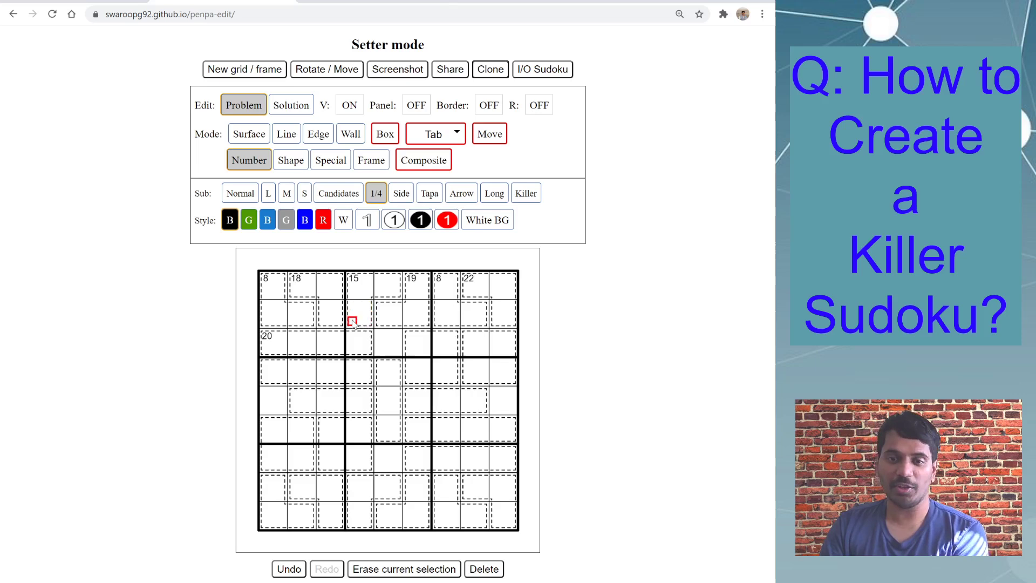
{"action": "left_click", "coordinate": [367, 306]}
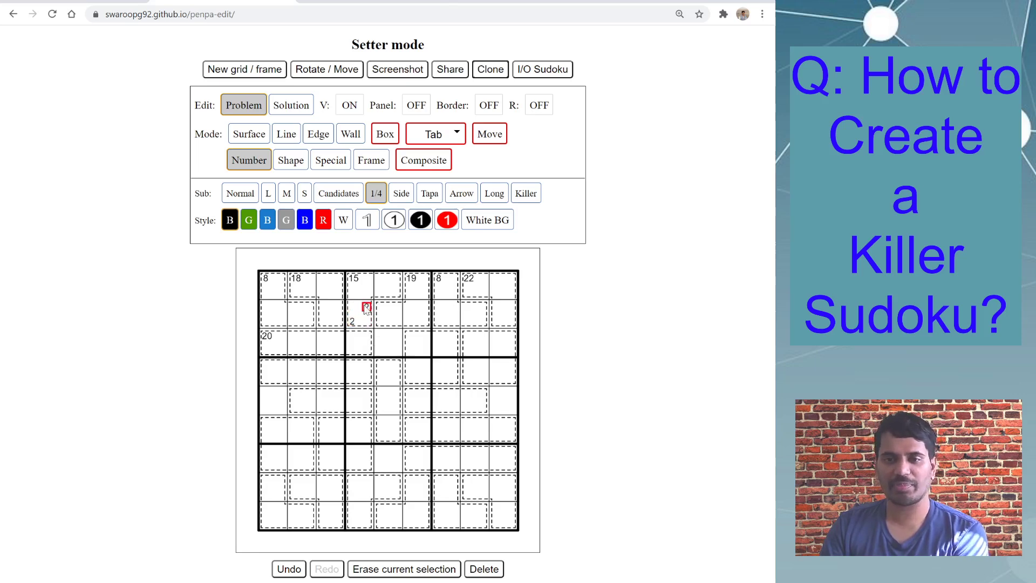
{"action": "type", "text": "2"}
{"action": "left_click", "coordinate": [368, 323]}
{"action": "type", "text": "3"}
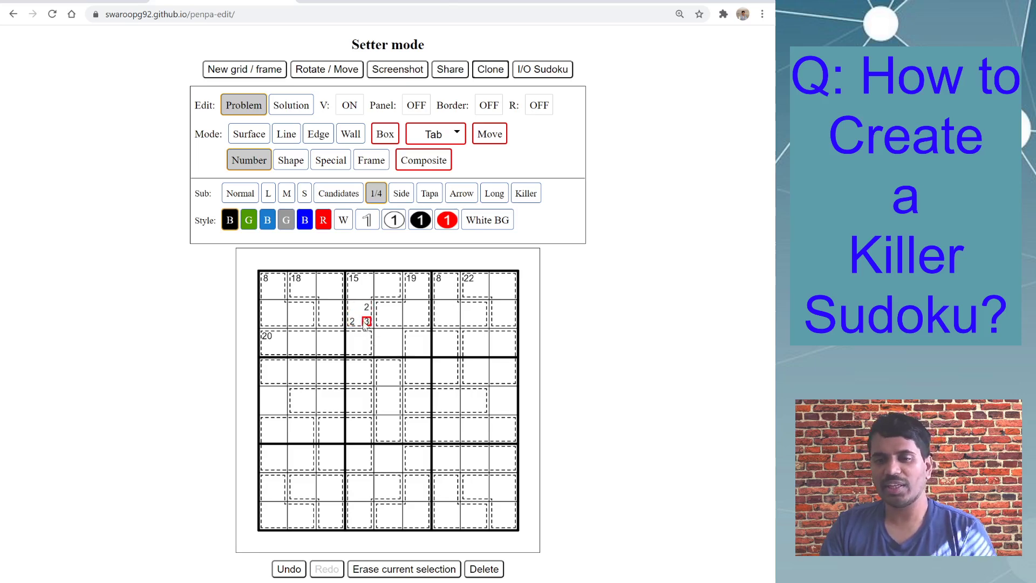
Erase the test digits from the quarter positions of row 2, column 4.
{"action": "key", "text": "BackSpace"}
{"action": "left_click", "coordinate": [368, 307]}
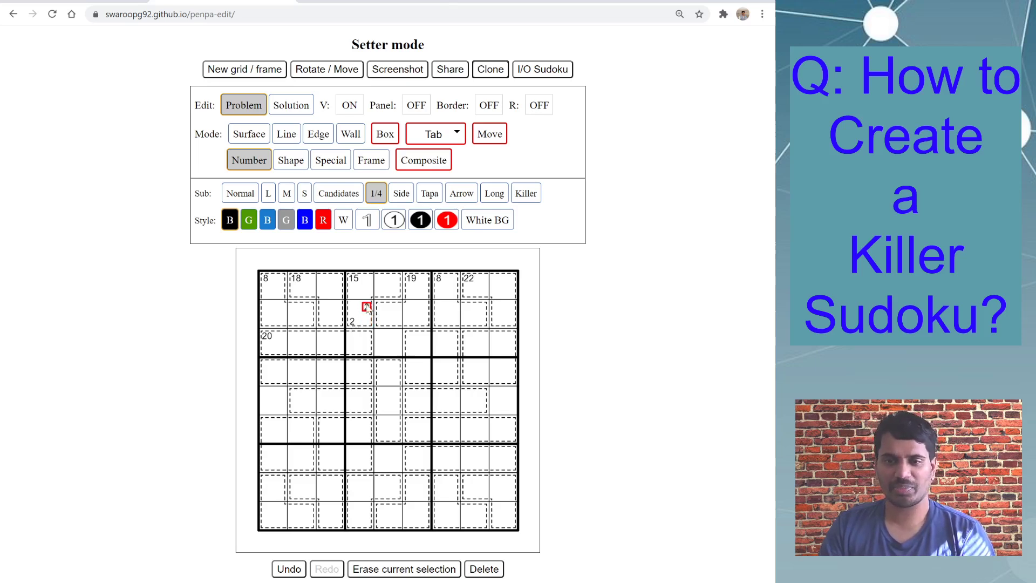
{"action": "left_click", "coordinate": [354, 324]}
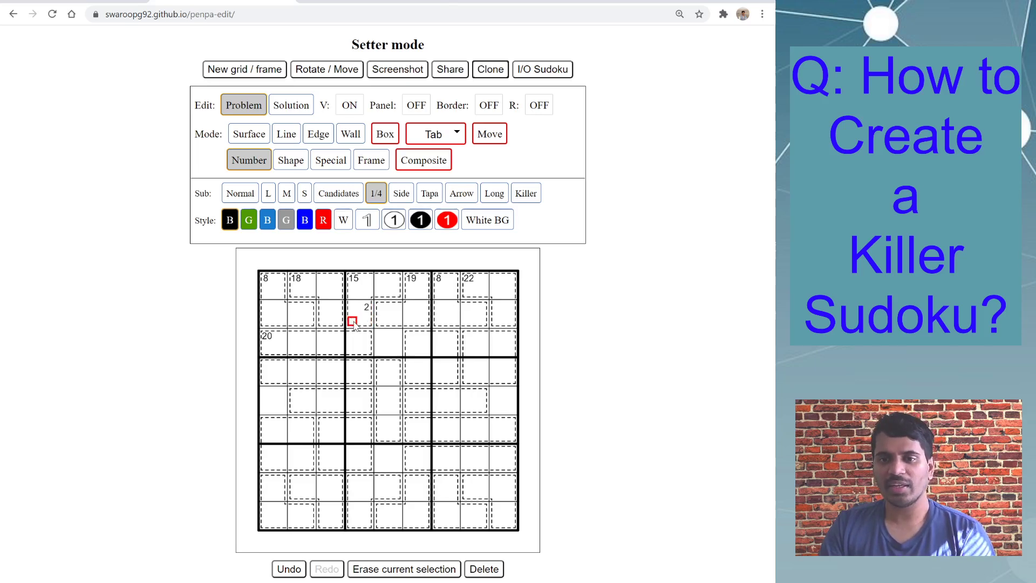
{"action": "left_click", "coordinate": [366, 311]}
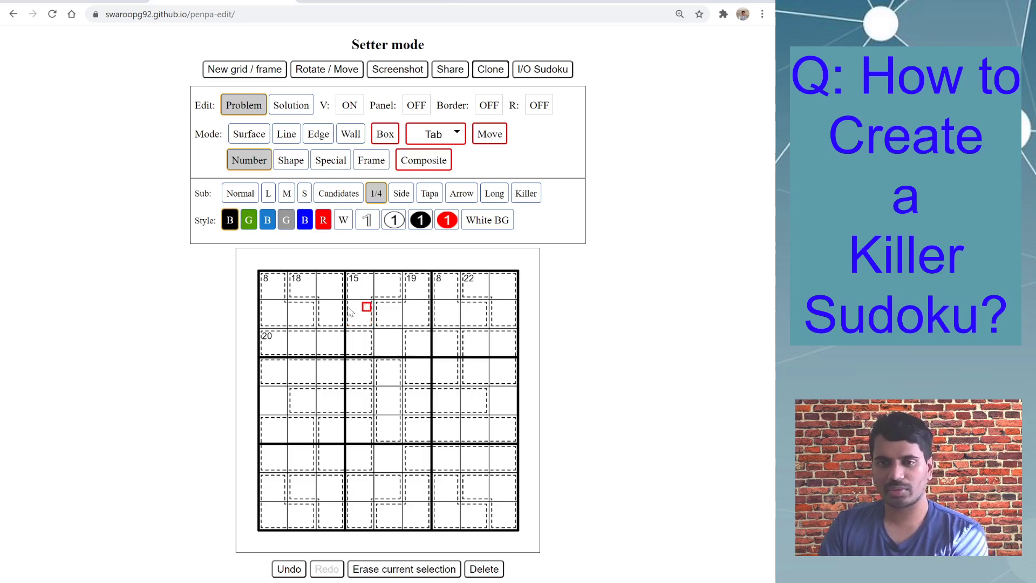
Try out 15 in the upper-left quarter of row 2, column 4, and check the quarter positions around it.
{"action": "left_click", "coordinate": [354, 313]}
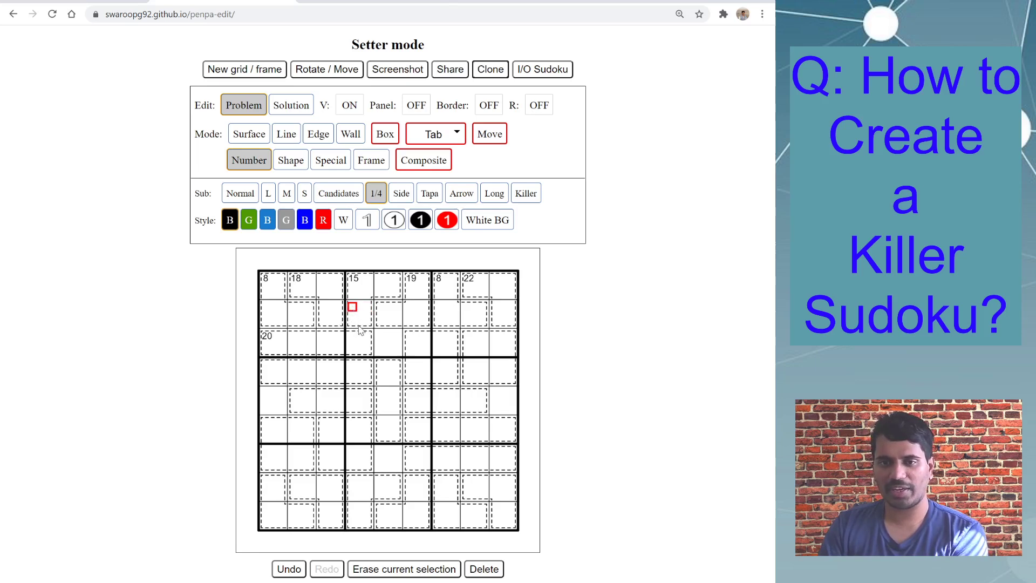
{"action": "type", "text": "15"}
{"action": "left_click", "coordinate": [361, 332]}
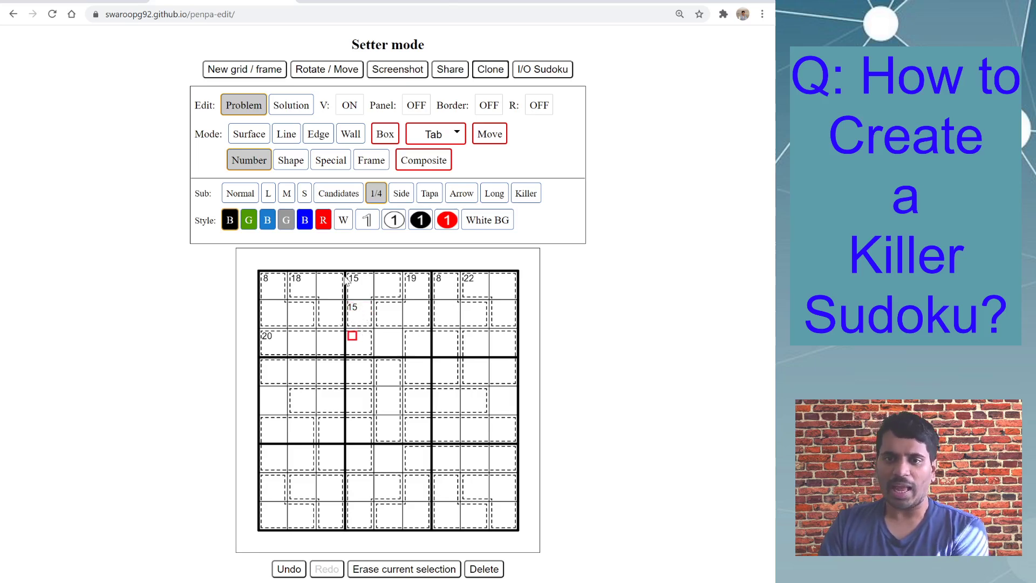
{"action": "left_click", "coordinate": [354, 315]}
{"action": "left_click", "coordinate": [356, 339]}
{"action": "left_click", "coordinate": [357, 311]}
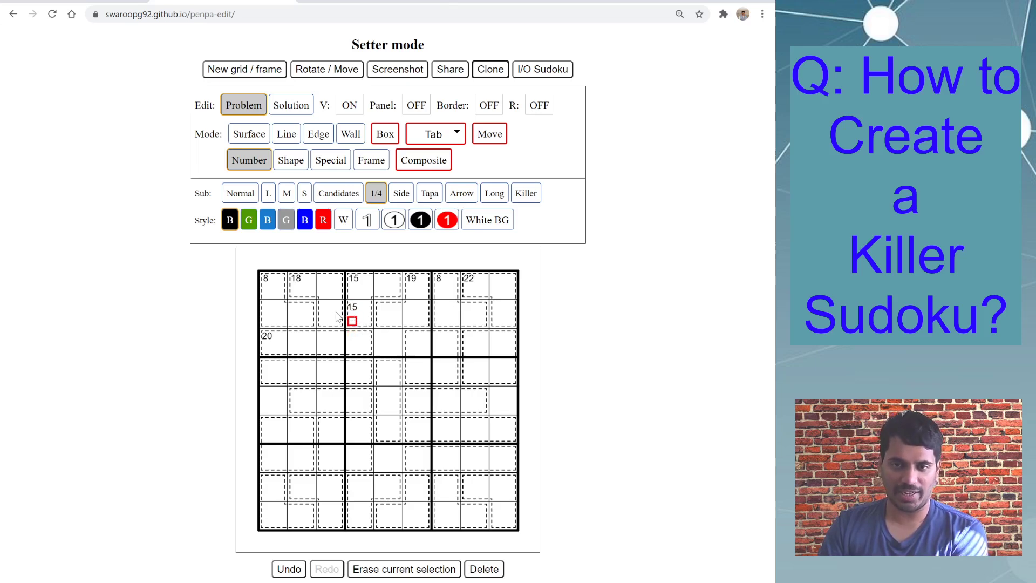
{"action": "left_click", "coordinate": [368, 322]}
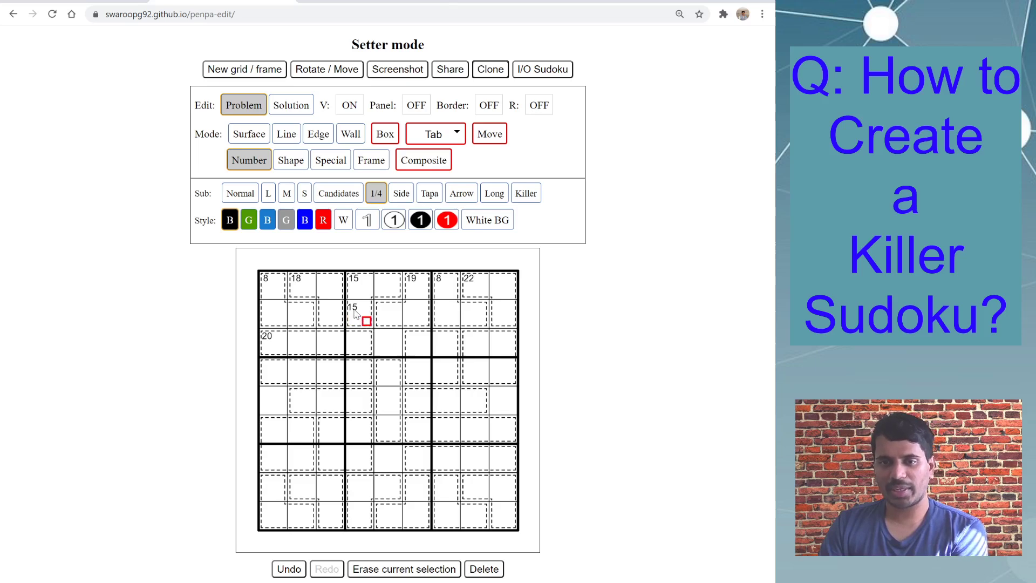
{"action": "left_click", "coordinate": [355, 314]}
{"action": "left_click", "coordinate": [367, 327]}
Clear and re-enter 15 in the upper-left quarter of row 2, column 4, and enter 15 likewise in column 5.
{"action": "left_click", "coordinate": [353, 312]}
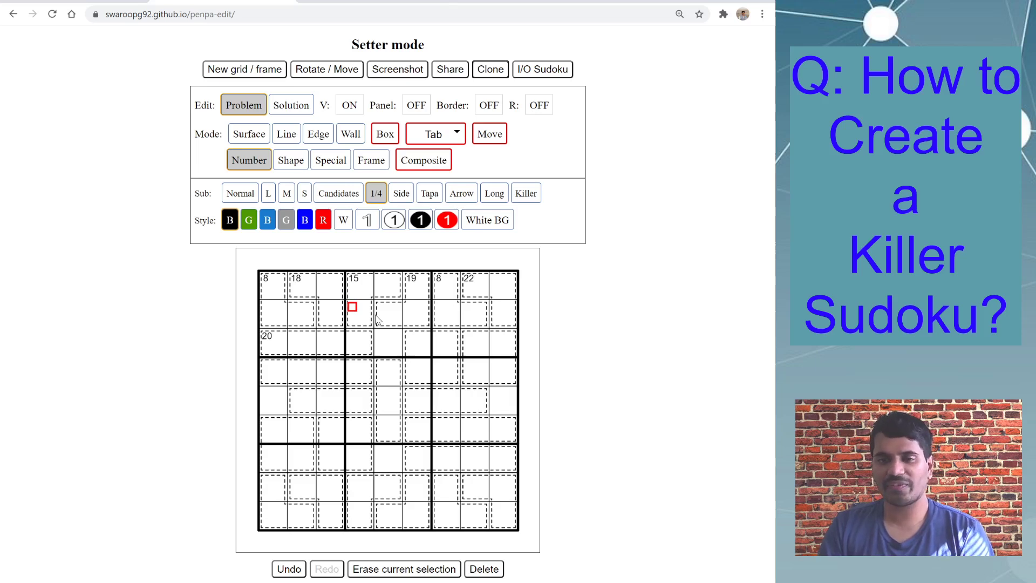
{"action": "left_click", "coordinate": [395, 349]}
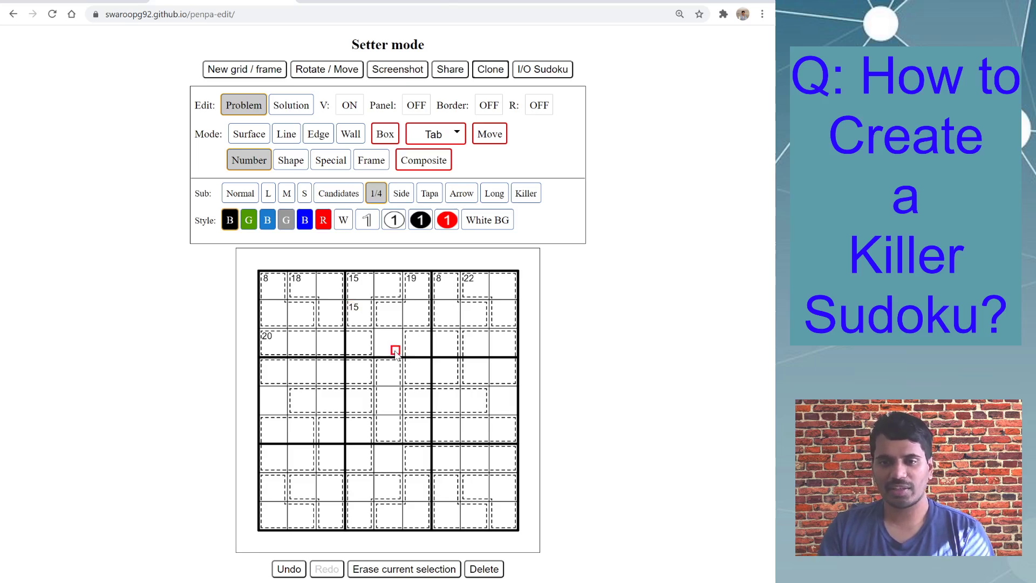
{"action": "left_click", "coordinate": [381, 309]}
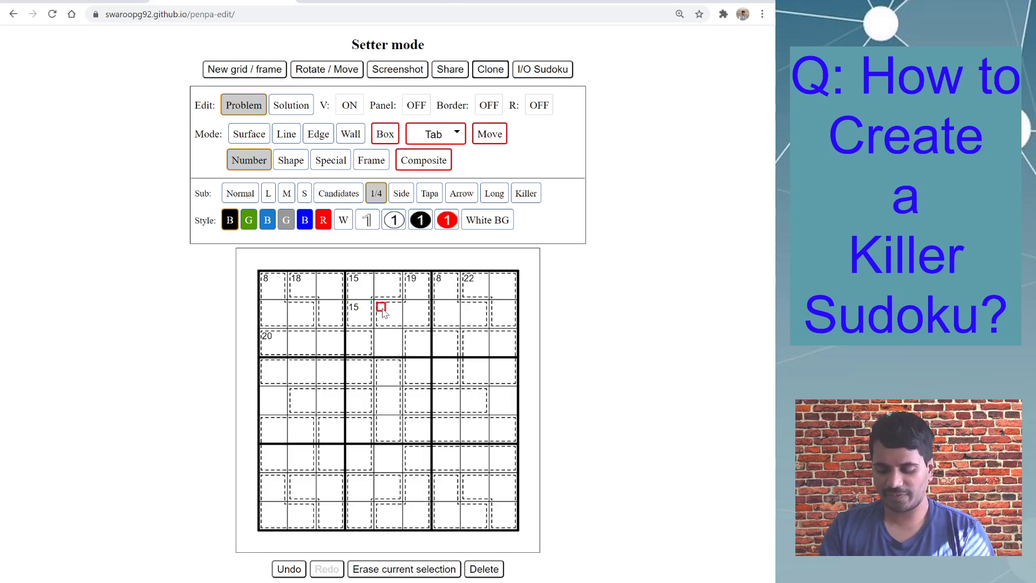
{"action": "left_click", "coordinate": [280, 365]}
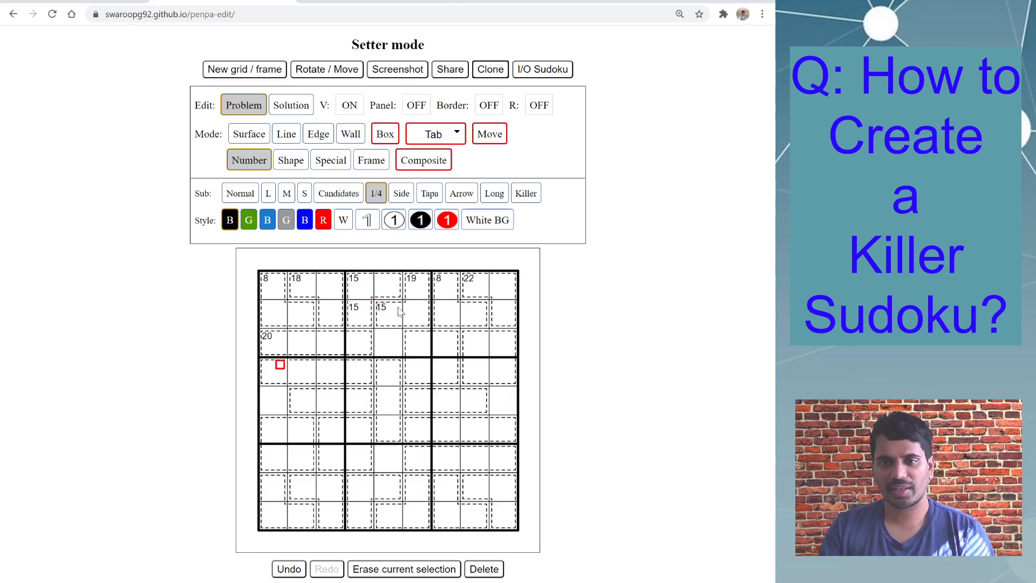
Compare the 15s in rows 1 and 2 using Killer-style numbers, and clear the one in row 2, column 5.
{"action": "left_click", "coordinate": [349, 306]}
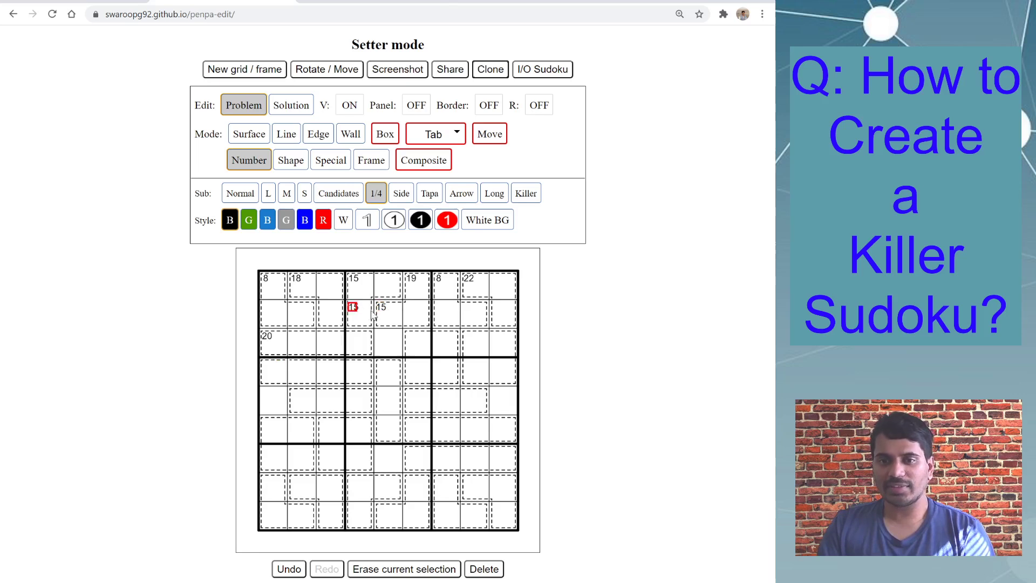
{"action": "left_click", "coordinate": [526, 194]}
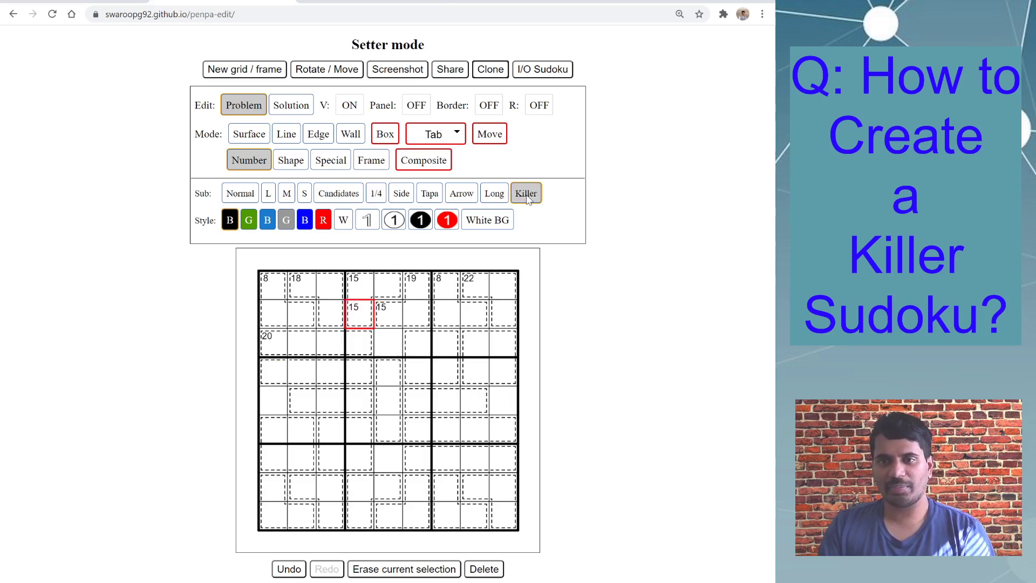
{"action": "left_click", "coordinate": [366, 284]}
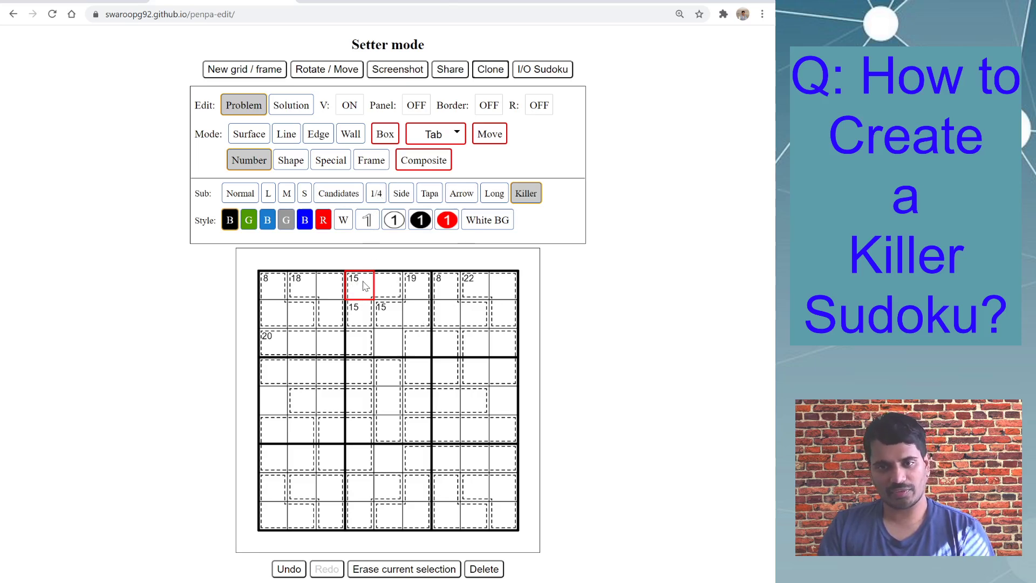
{"action": "left_click", "coordinate": [390, 314]}
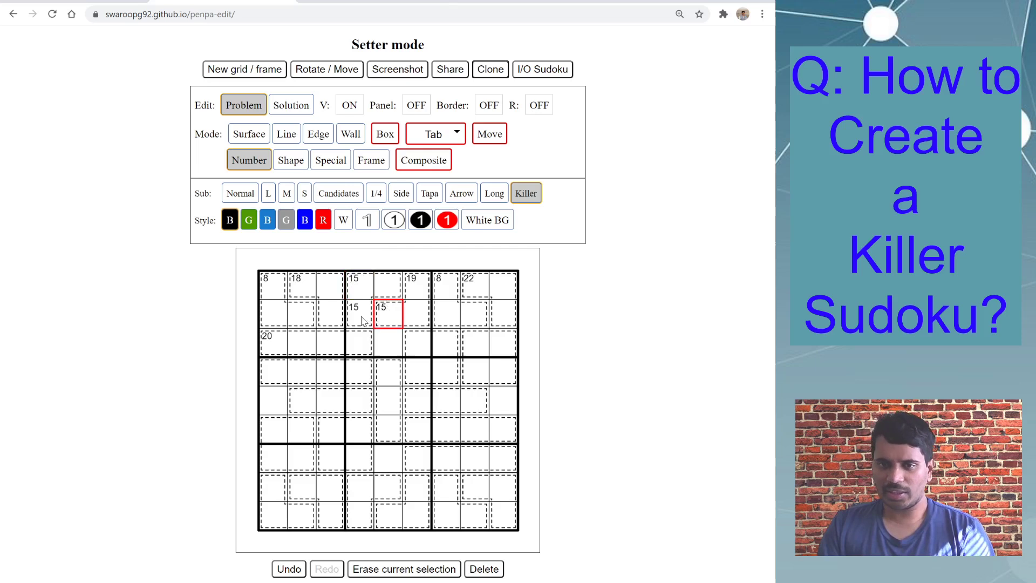
{"action": "left_click", "coordinate": [362, 318]}
{"action": "left_click", "coordinate": [391, 316]}
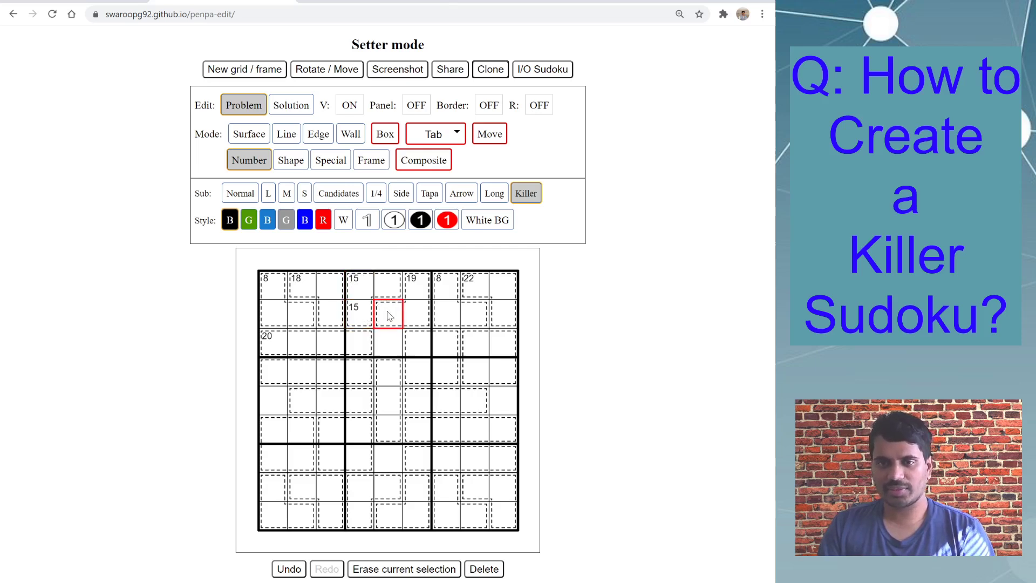
Enter 12 as a quarter-cell (1/4) number with the White BG style in the upper-left quarter of row 2, column 5.
{"action": "left_click", "coordinate": [377, 196]}
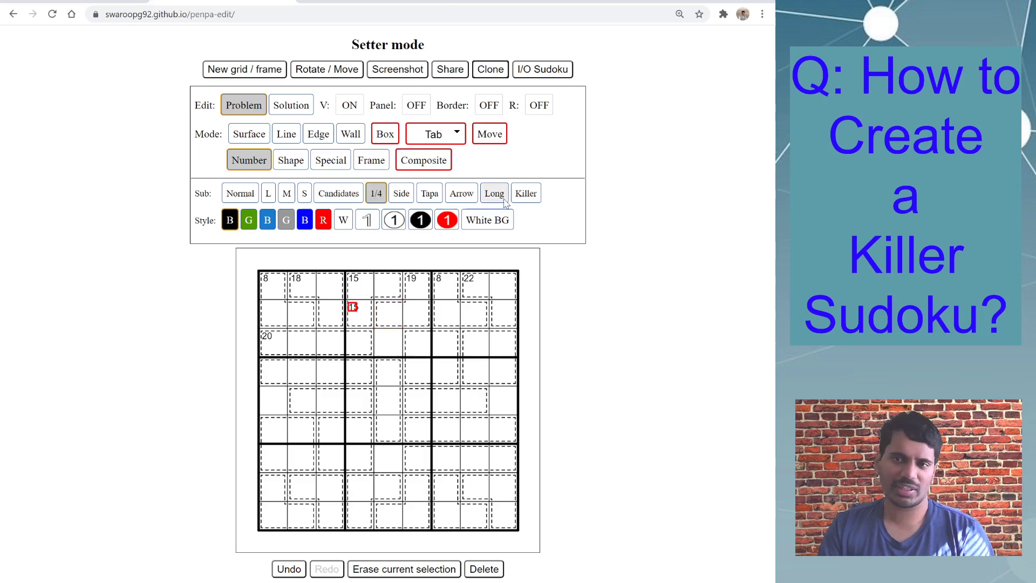
{"action": "left_click", "coordinate": [381, 322]}
{"action": "left_click", "coordinate": [354, 314]}
{"action": "left_click", "coordinate": [378, 310]}
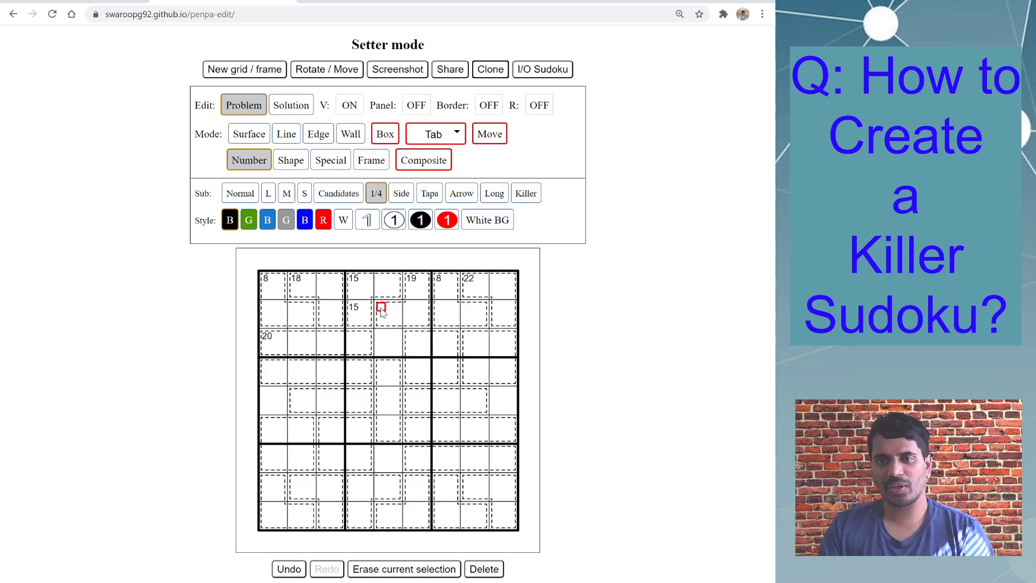
{"action": "left_click", "coordinate": [500, 223]}
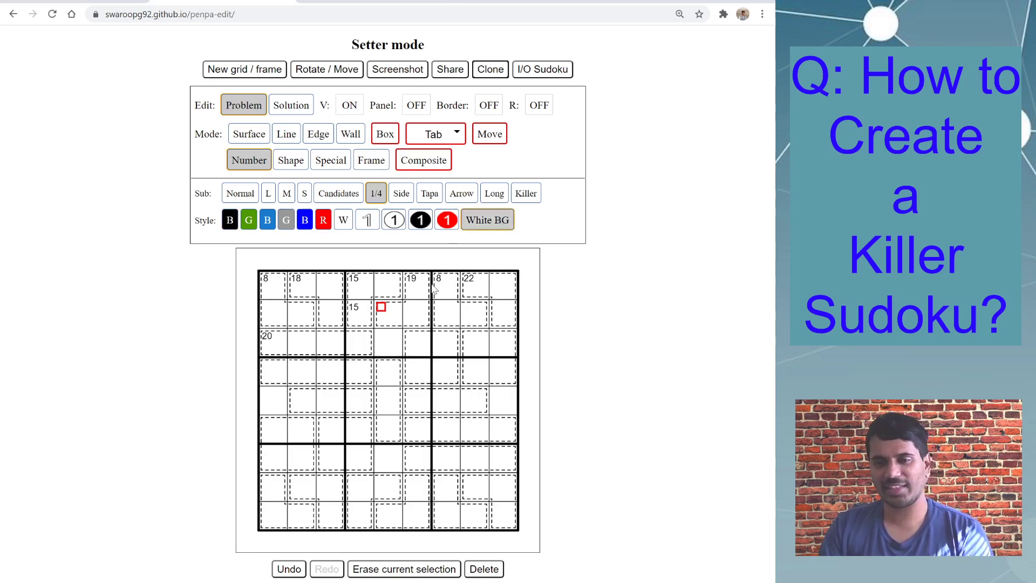
{"action": "left_click", "coordinate": [425, 349]}
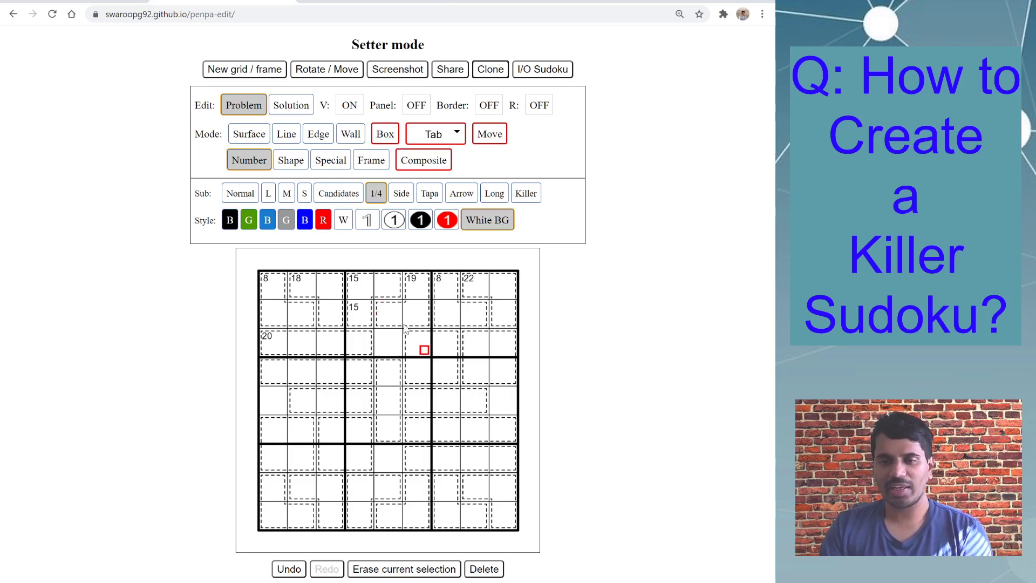
{"action": "left_click", "coordinate": [381, 306]}
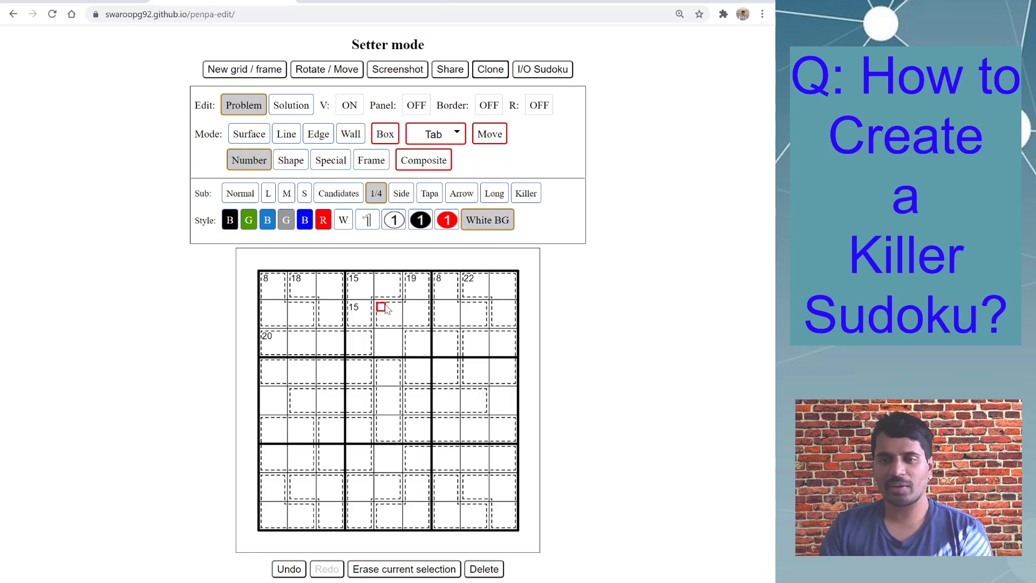
{"action": "left_click", "coordinate": [412, 350]}
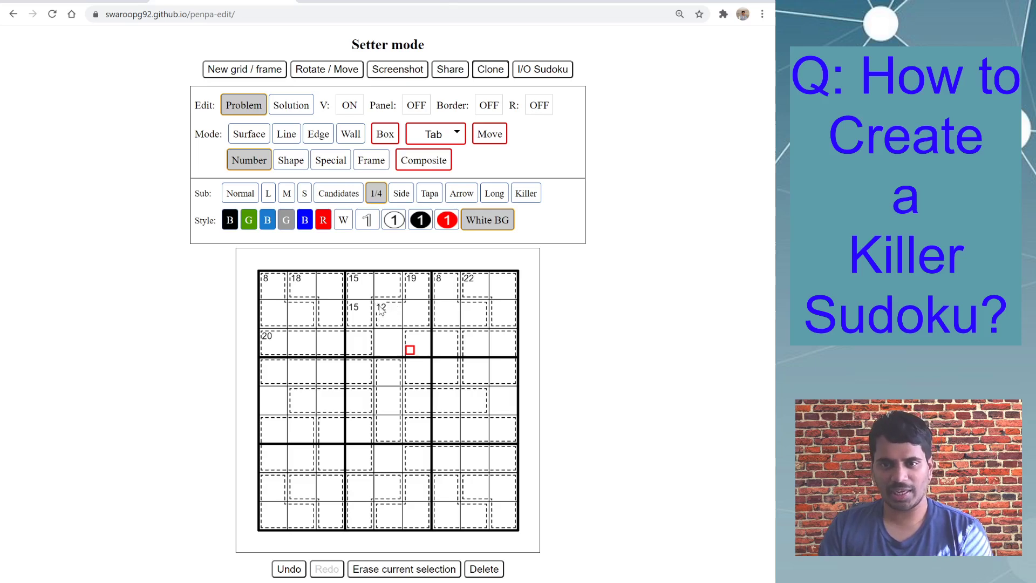
Switch back to Killer-style numbers in the black style, clearing any entry in row 2, column 6.
{"action": "left_click", "coordinate": [359, 288]}
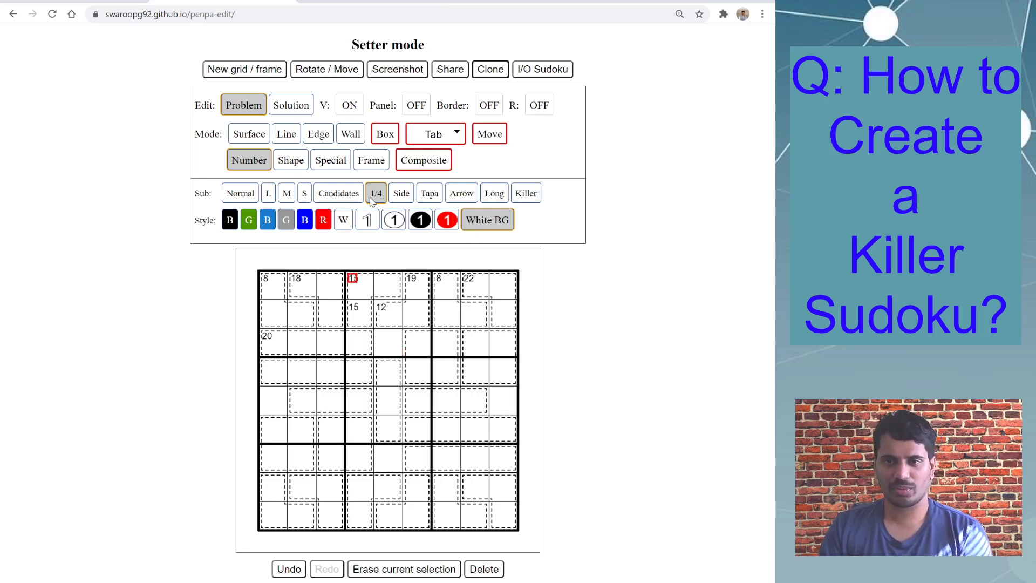
{"action": "left_click", "coordinate": [526, 194]}
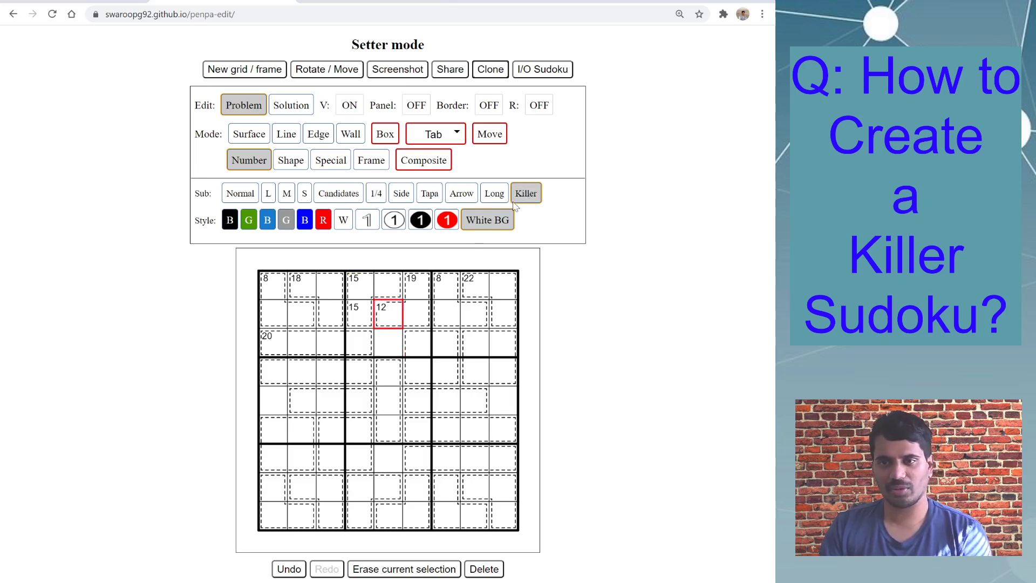
{"action": "left_click", "coordinate": [414, 315]}
{"action": "key", "text": "Delete"}
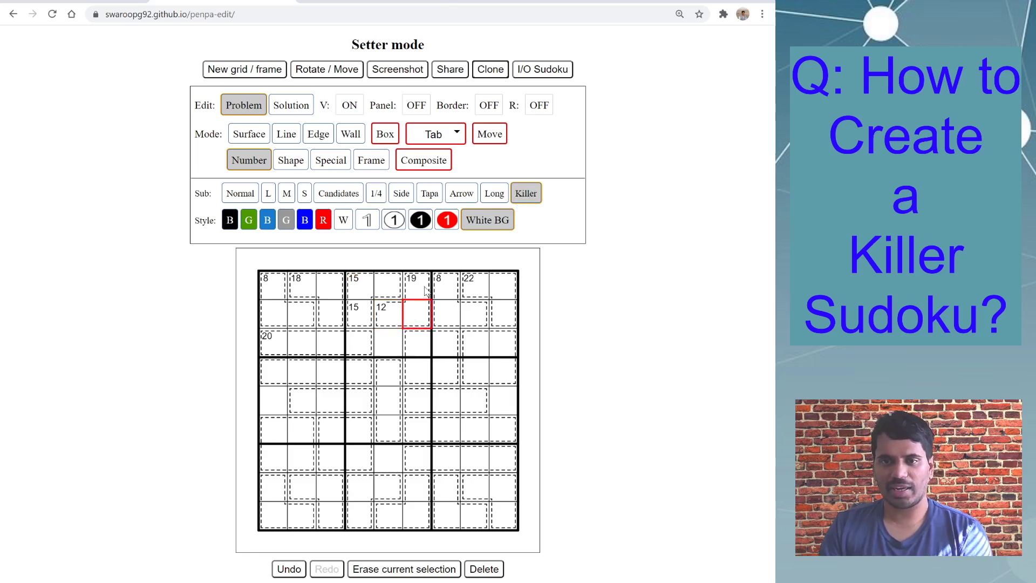
{"action": "left_click", "coordinate": [226, 219]}
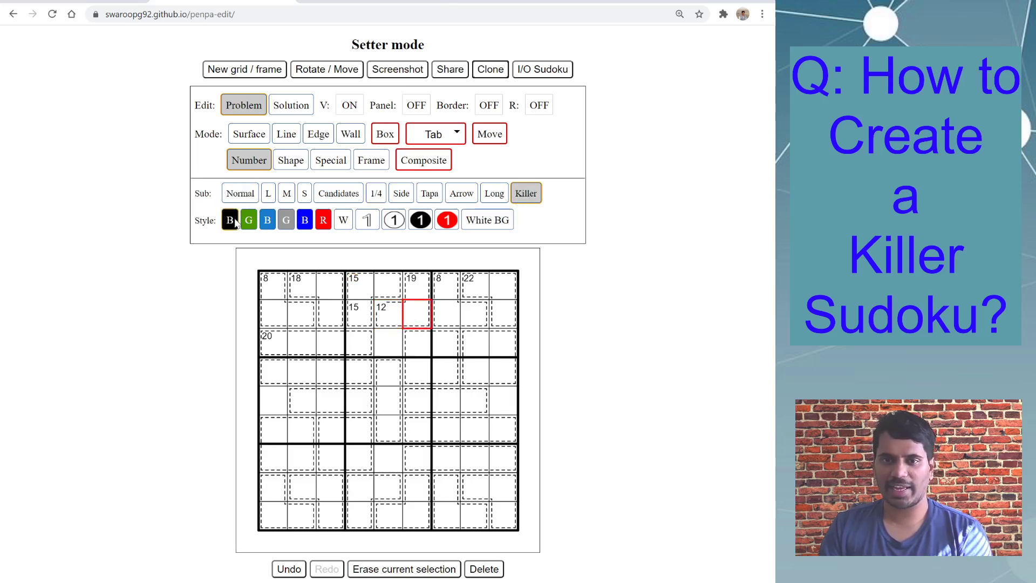
Clear the numbers in row 2, columns 4 and 5.
{"action": "left_click", "coordinate": [417, 343]}
{"action": "key", "text": "Up"}
{"action": "key", "text": "Left"}
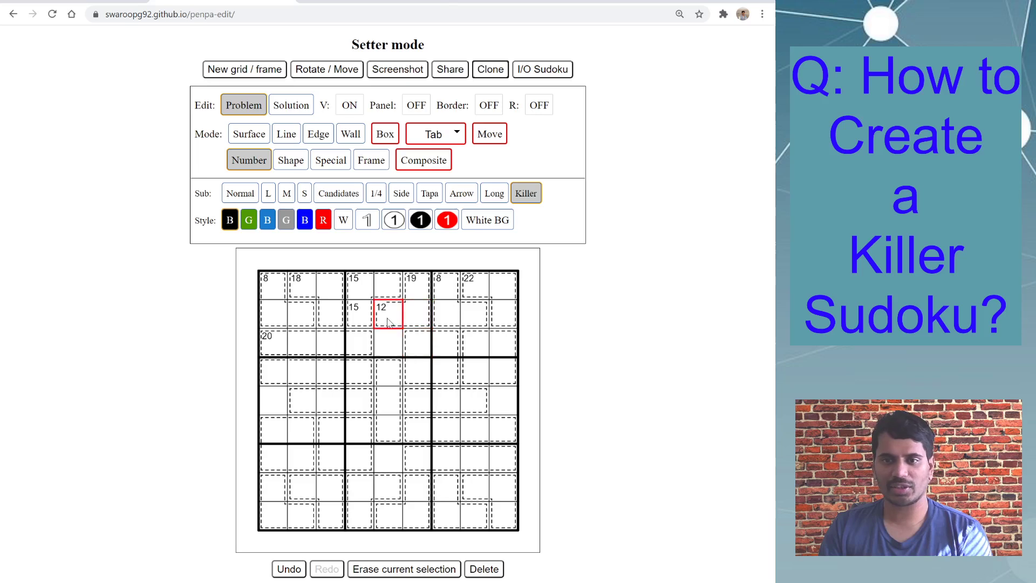
{"action": "key", "text": "Delete"}
{"action": "key", "text": "Left"}
{"action": "key", "text": "Delete"}
{"action": "left_click", "coordinate": [423, 370]}
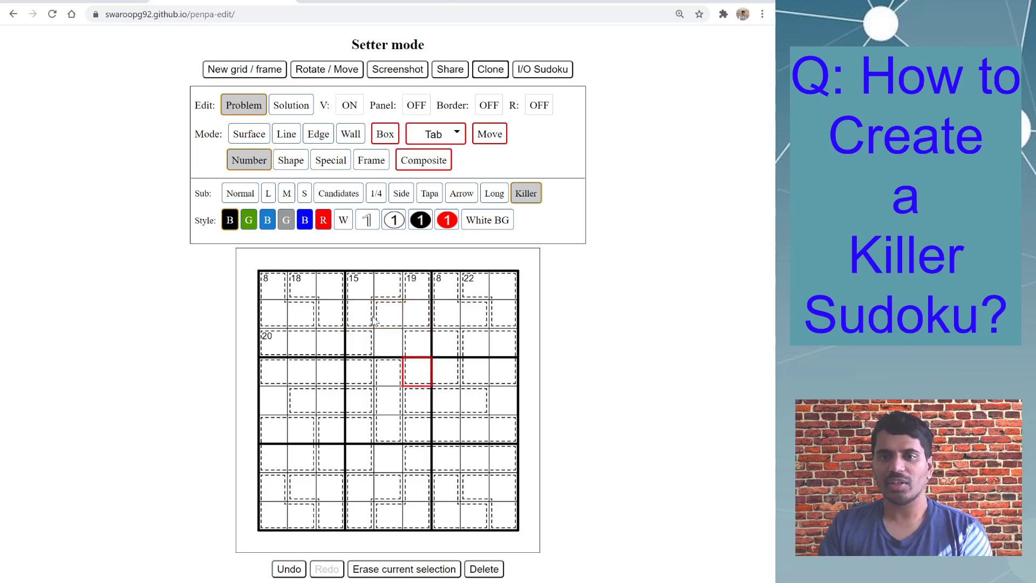
Try 12 as a Killer-style number in row 2, columns 5 and 4, and clear both entries.
{"action": "left_click", "coordinate": [362, 316]}
{"action": "left_click", "coordinate": [376, 314]}
{"action": "type", "text": "12"}
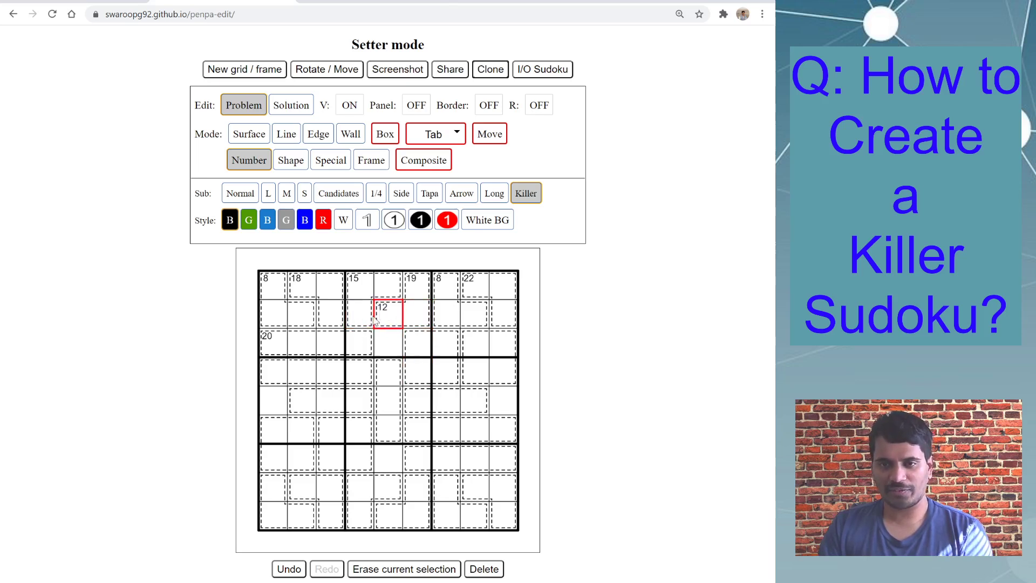
{"action": "left_click", "coordinate": [368, 319]}
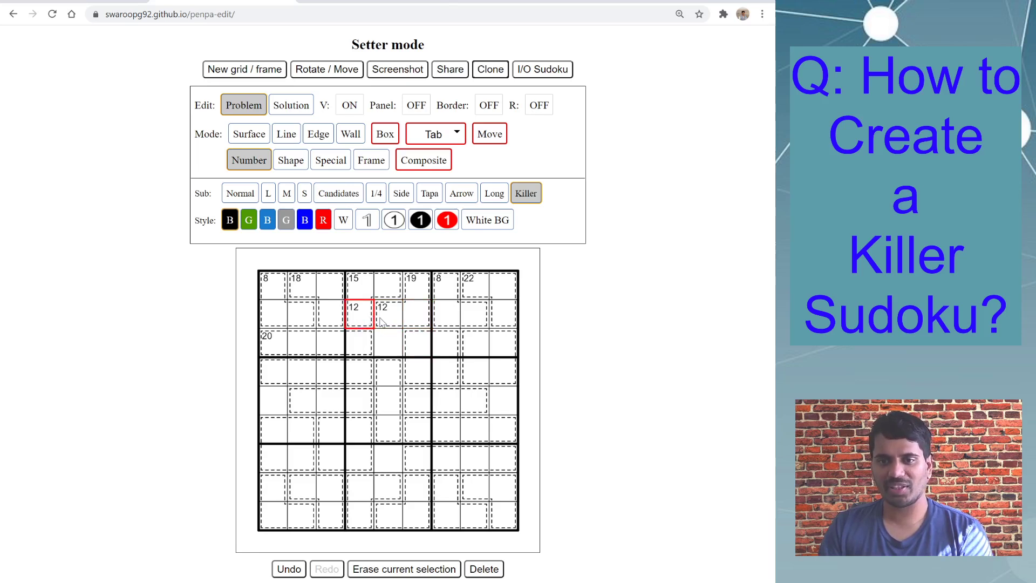
{"action": "key", "text": "Delete"}
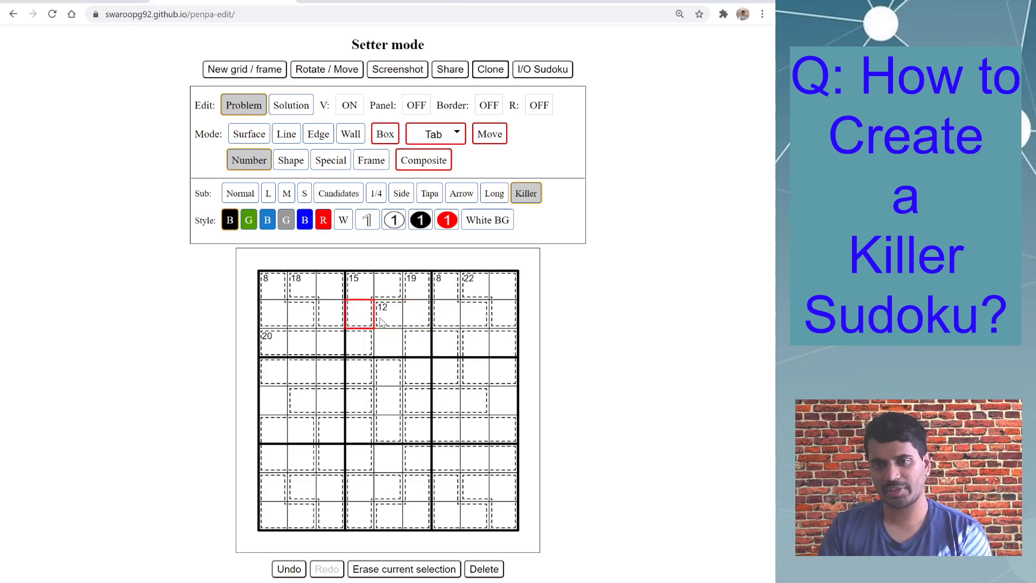
{"action": "left_click", "coordinate": [394, 322]}
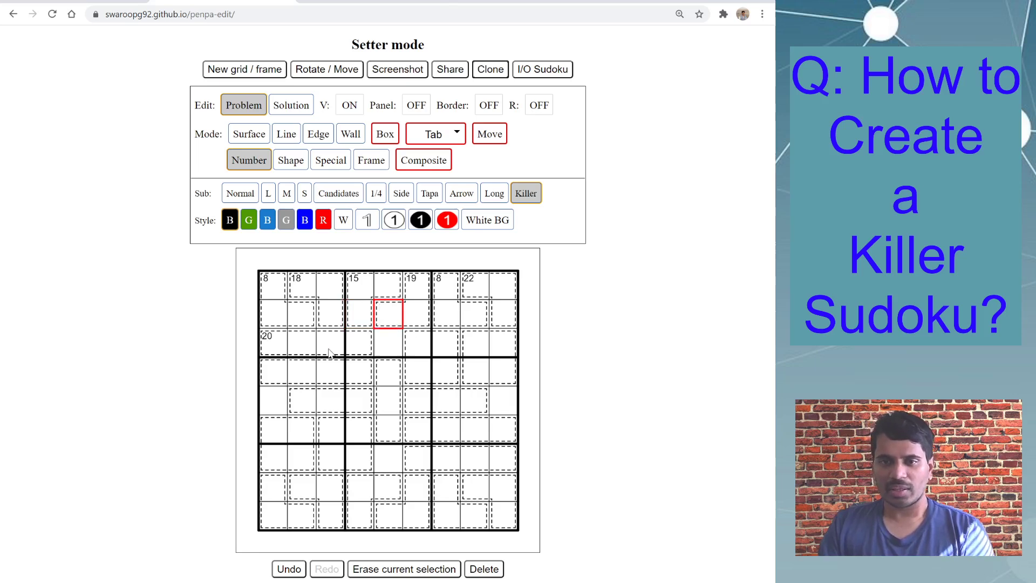
Enter the cage sums 18 in row 3, column 6, 12 in row 3, column 8, and 12 in row 4, column 5.
{"action": "left_click", "coordinate": [421, 345]}
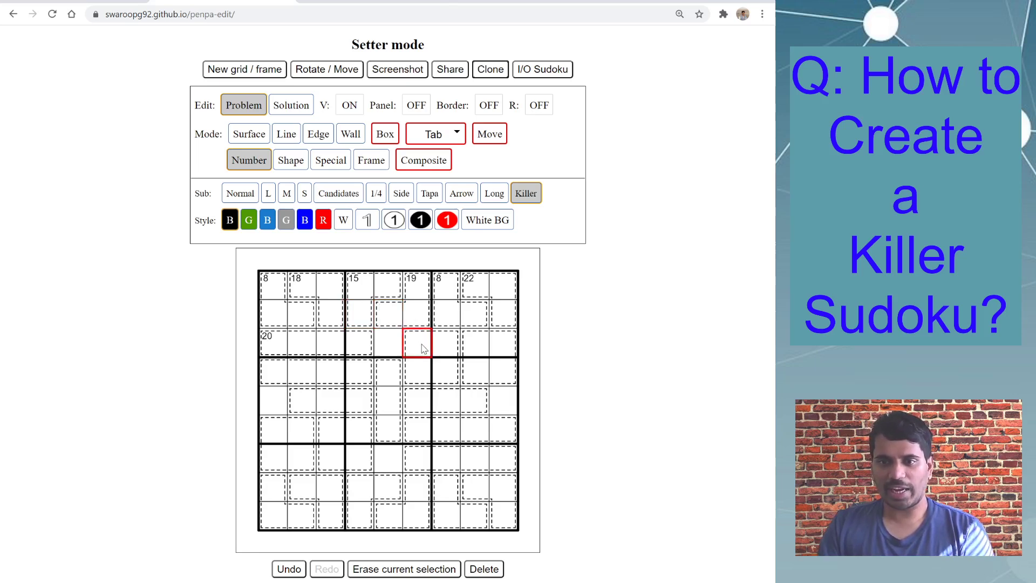
{"action": "type", "text": "18"}
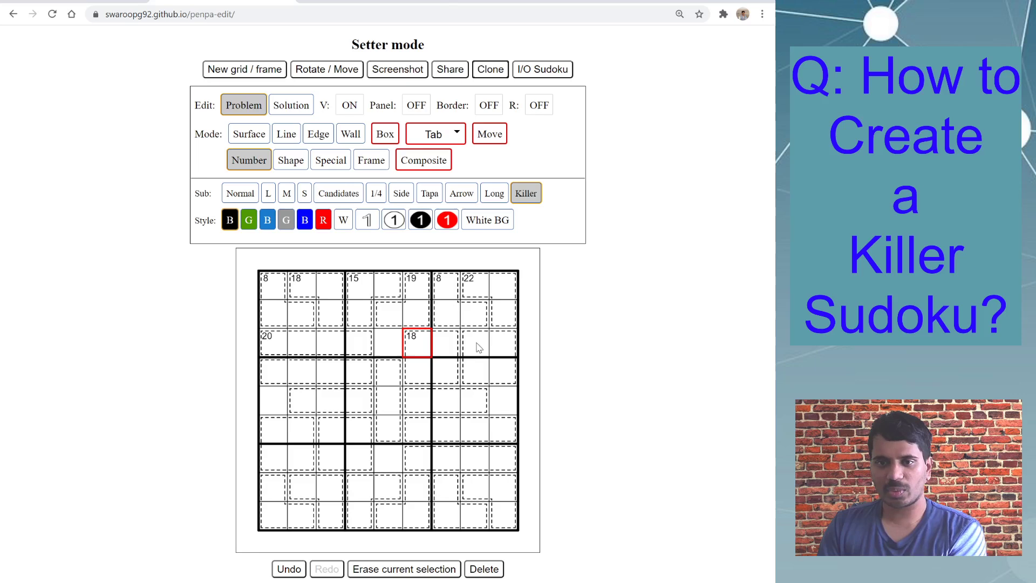
{"action": "left_click", "coordinate": [478, 348]}
{"action": "type", "text": "12"}
{"action": "left_click", "coordinate": [396, 382]}
{"action": "type", "text": "12"}
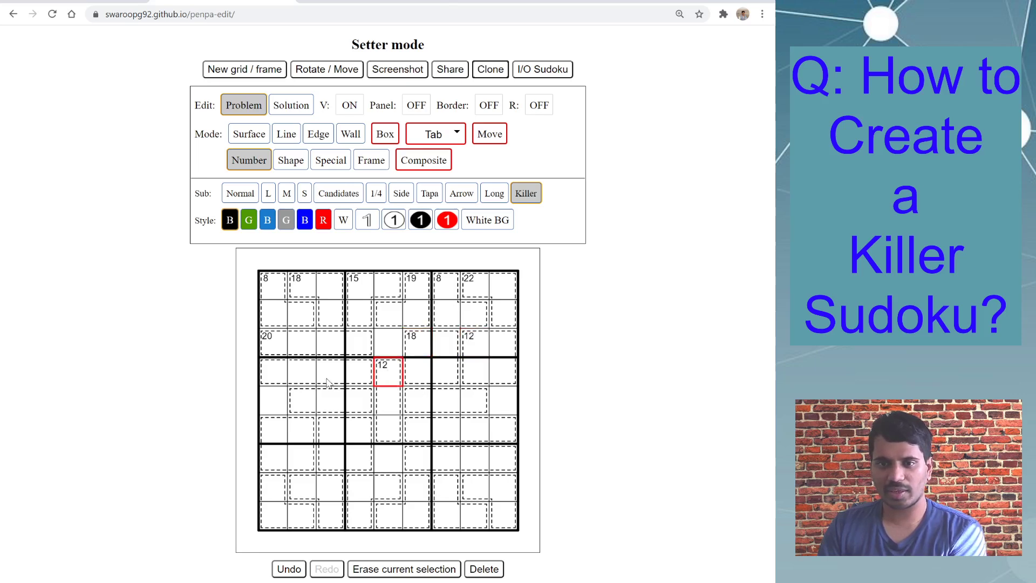
Enter the cage sums 30 in row 4, column 1, 10 in row 5, column 2, and 17 in row 5, column 6.
{"action": "left_click", "coordinate": [273, 375]}
{"action": "type", "text": "30"}
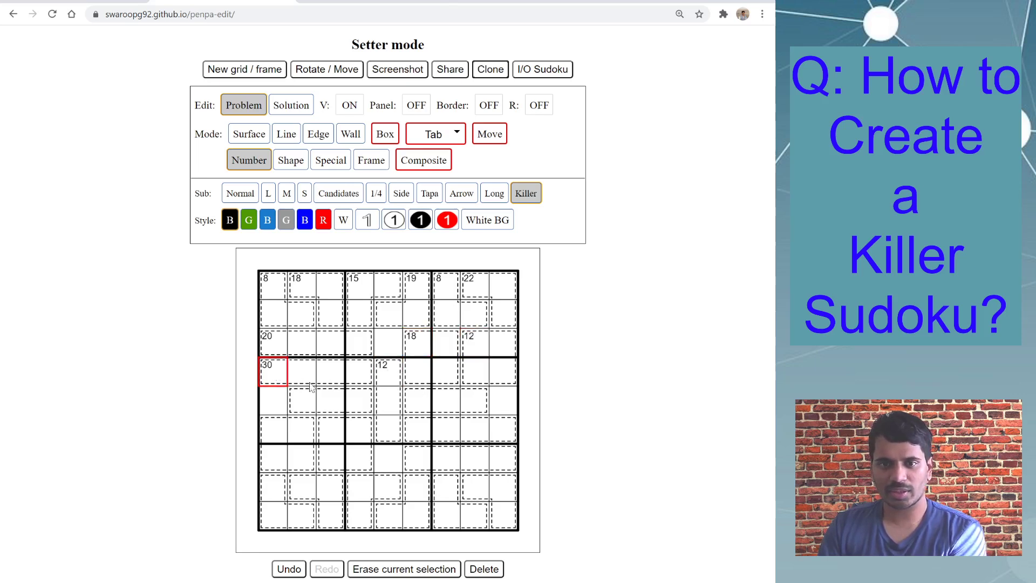
{"action": "left_click", "coordinate": [304, 400]}
{"action": "type", "text": "10"}
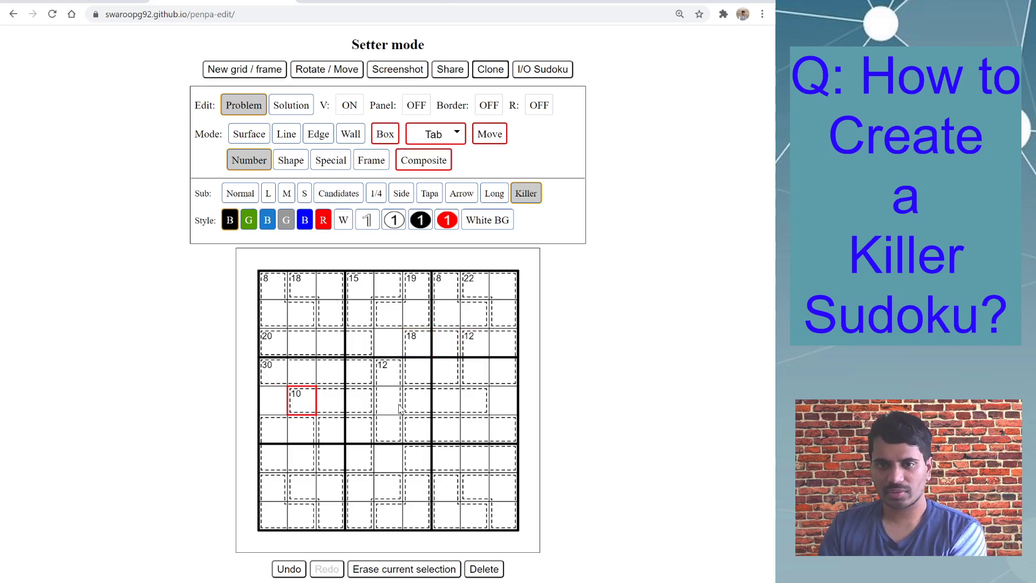
{"action": "left_click", "coordinate": [416, 402]}
{"action": "type", "text": "17"}
Enter the cage sums 21, 21 and 22 in column 6, rows 6, 7 and 8.
{"action": "left_click", "coordinate": [419, 426]}
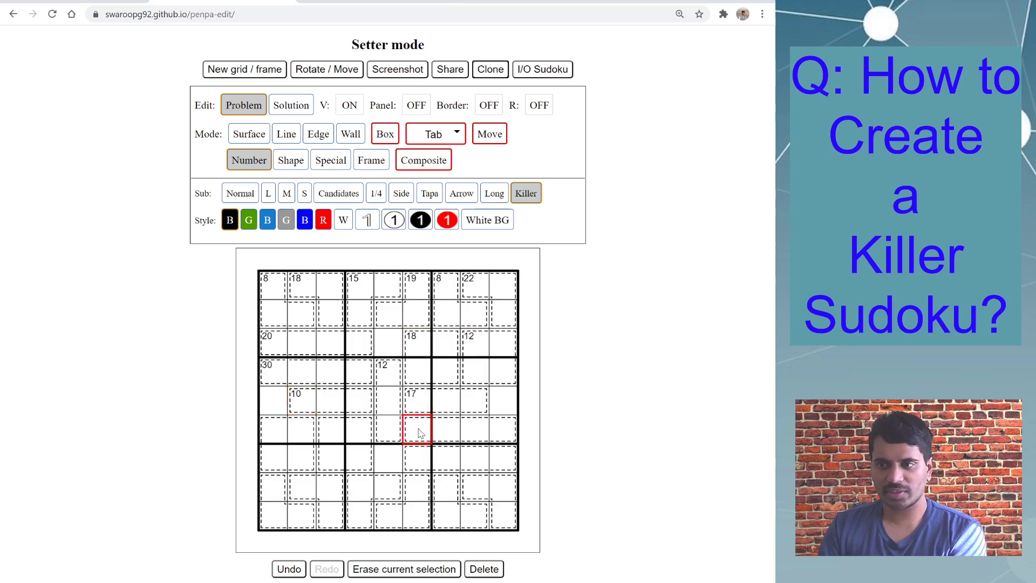
{"action": "type", "text": "21"}
{"action": "left_click", "coordinate": [420, 464]}
{"action": "type", "text": "21"}
{"action": "left_click", "coordinate": [424, 491]}
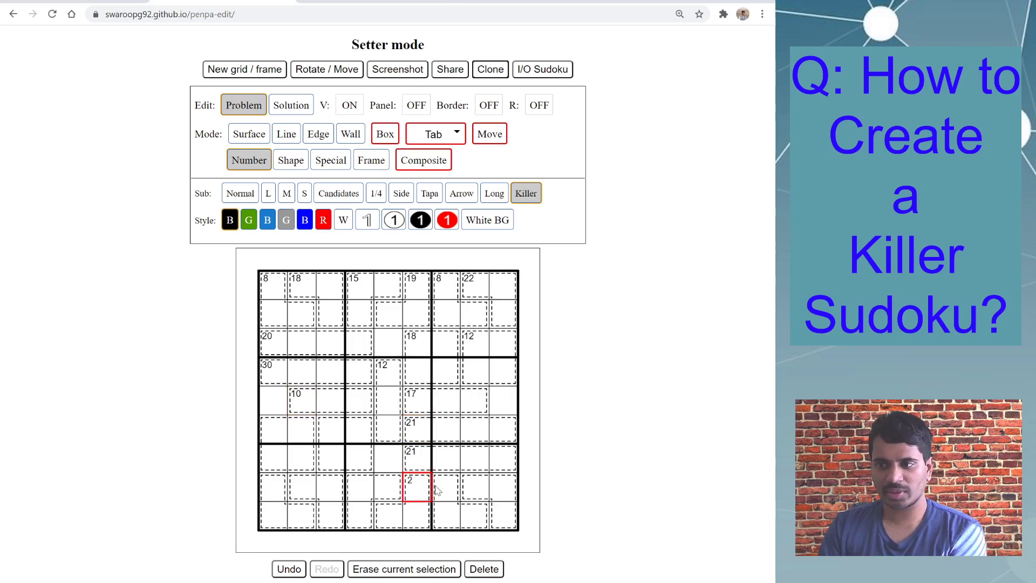
{"action": "type", "text": "22"}
Fill in row 8's cage sums: 8 in column 7, 17 in column 8, 13 in column 4, 22 in column 2 and 8 in column 1.
{"action": "left_click", "coordinate": [439, 490]}
{"action": "type", "text": "8"}
{"action": "left_click", "coordinate": [468, 487]}
{"action": "type", "text": "17"}
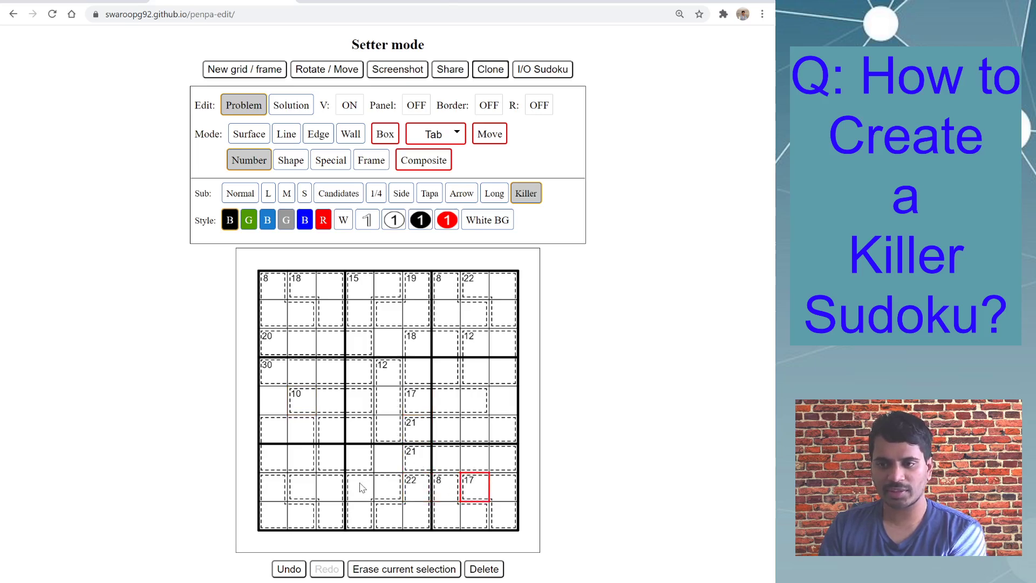
{"action": "left_click", "coordinate": [362, 486]}
{"action": "type", "text": "13"}
{"action": "left_click", "coordinate": [300, 487]}
{"action": "type", "text": "22"}
{"action": "left_click", "coordinate": [268, 488]}
{"action": "type", "text": "8"}
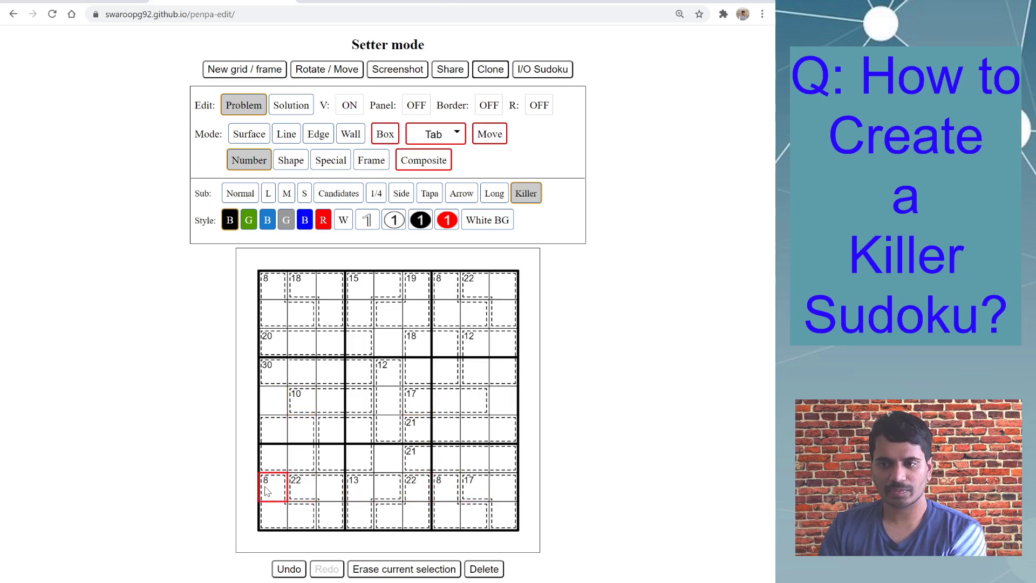
Enter the cage sums 19 in row 6, column 1, and 15 in row 6, column 3.
{"action": "left_click", "coordinate": [277, 436]}
{"action": "type", "text": "19"}
{"action": "left_click", "coordinate": [332, 437]}
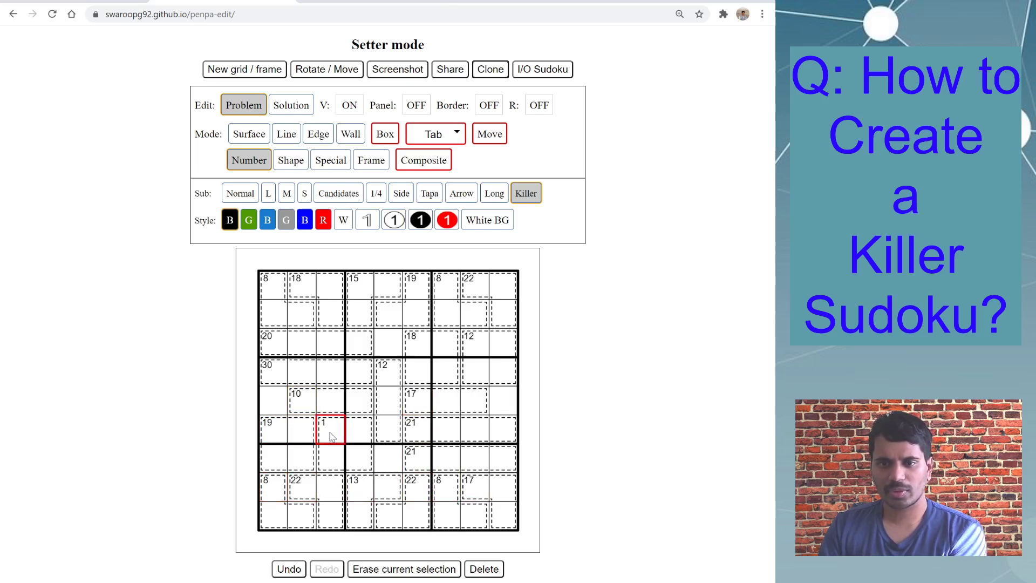
{"action": "type", "text": "15"}
{"action": "key", "text": "Right"}
{"action": "key", "text": "Right"}
{"action": "key", "text": "Right"}
{"action": "key", "text": "Right"}
{"action": "key", "text": "Down"}
{"action": "key", "text": "Down"}
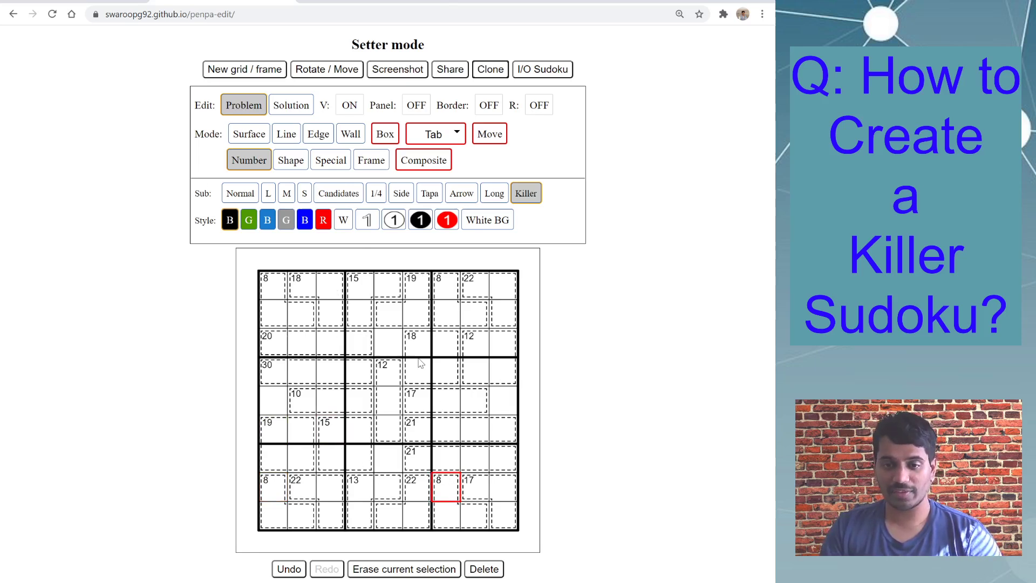
{"action": "left_click", "coordinate": [330, 343]}
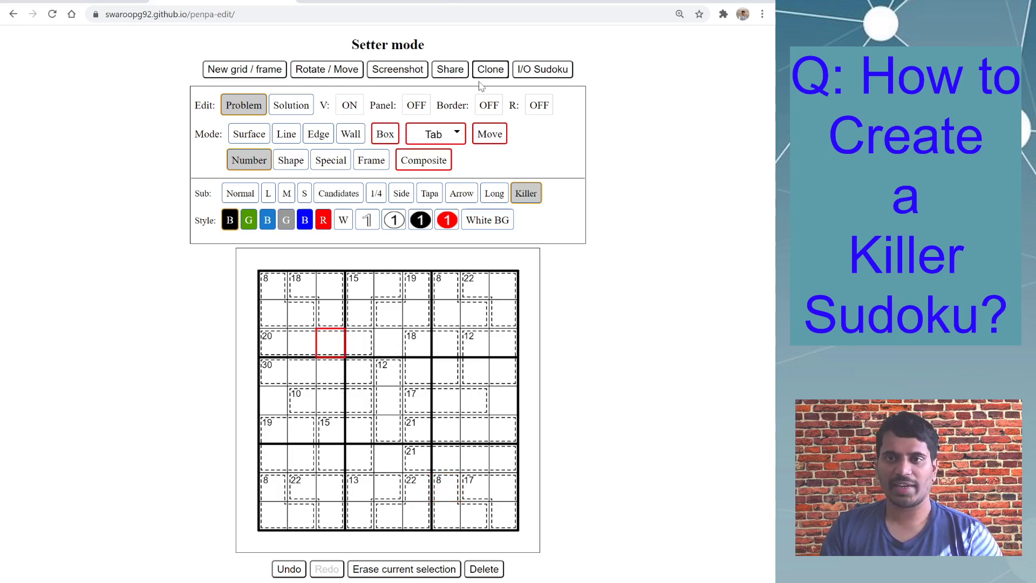
Generate the puzzle's share URLs for editing and for solving, and review the extra answer-check options.
{"action": "left_click", "coordinate": [449, 71]}
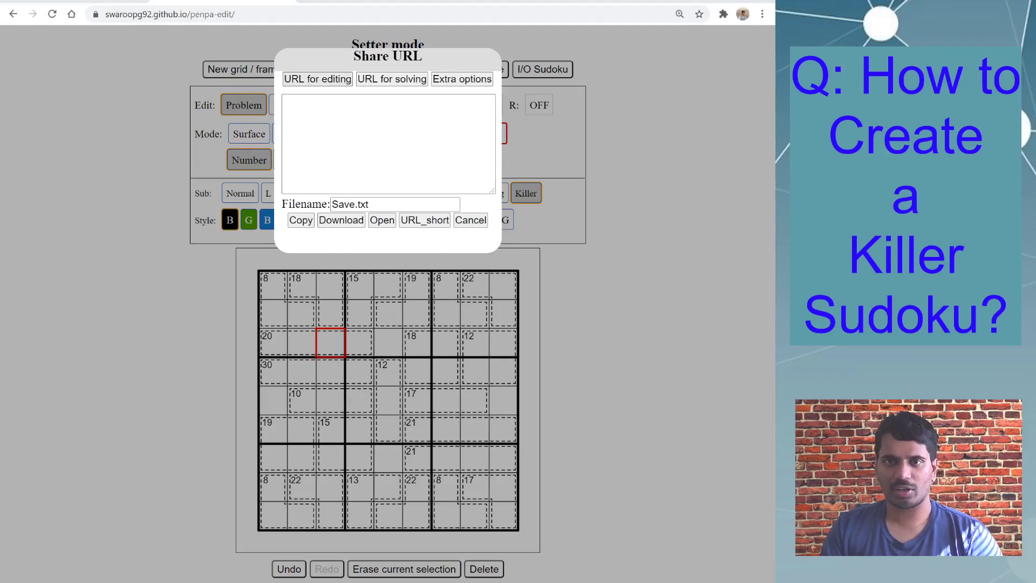
{"action": "left_click", "coordinate": [342, 86]}
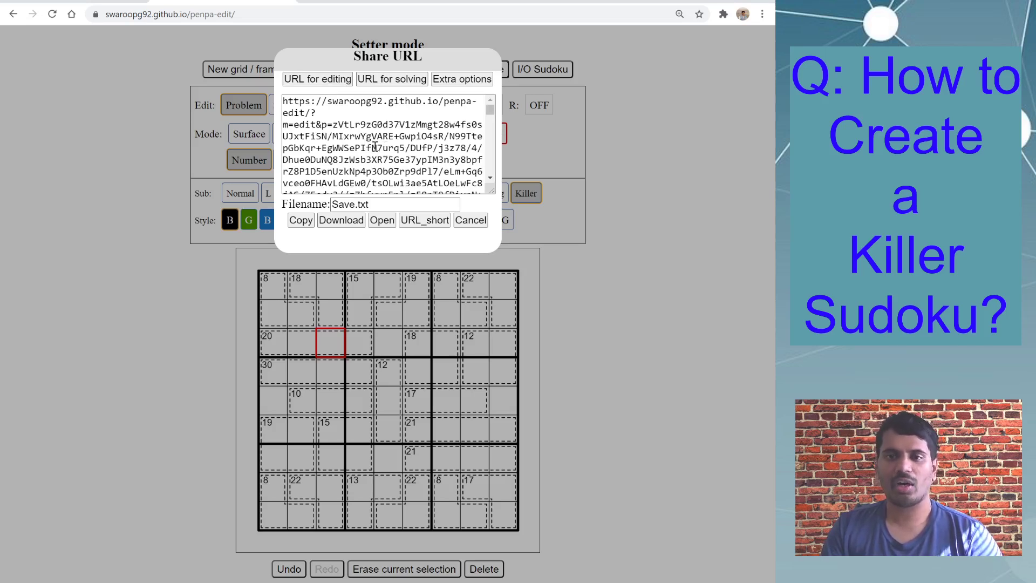
{"action": "left_click", "coordinate": [388, 83]}
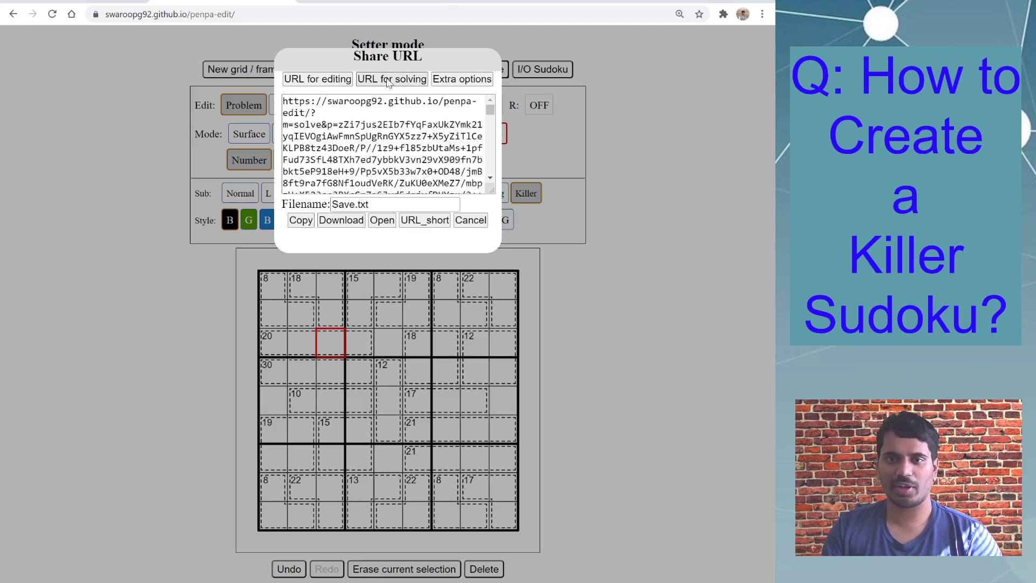
{"action": "left_click", "coordinate": [462, 80]}
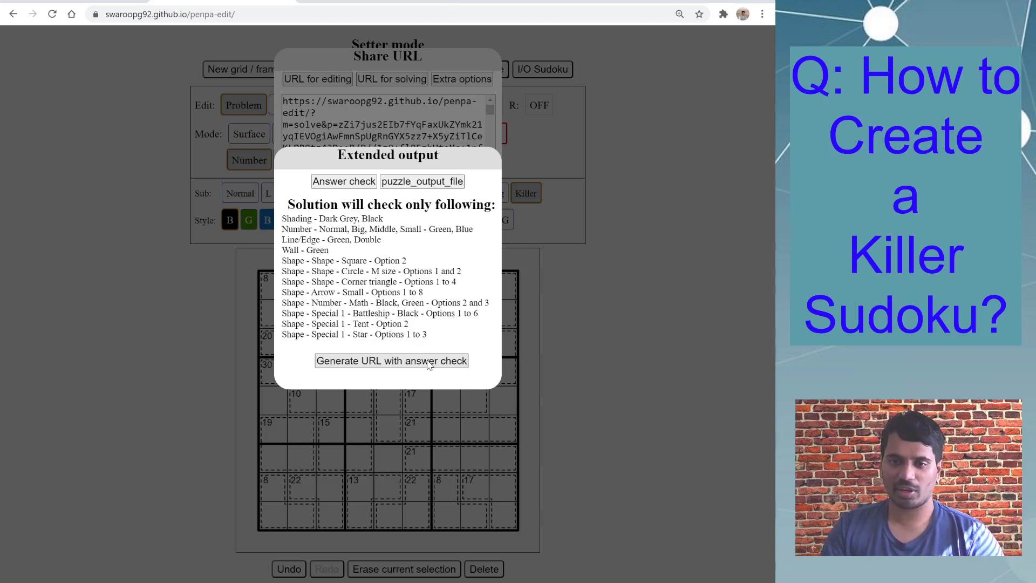
{"action": "left_click", "coordinate": [429, 361]}
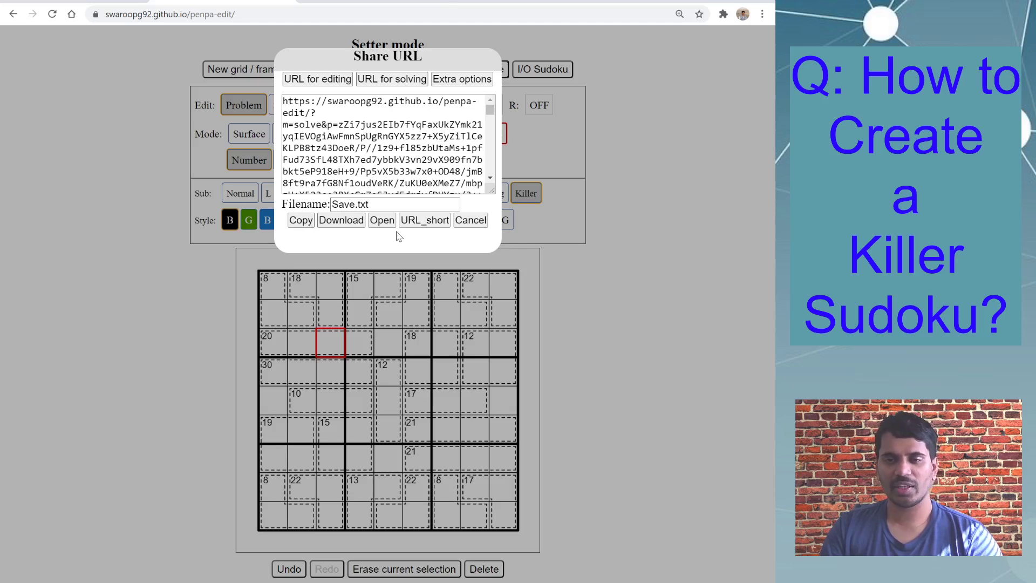
Try pasting the solving URL into the Git.io URL shortener, remove it, and return to the puzzle editor.
{"action": "left_click", "coordinate": [434, 224]}
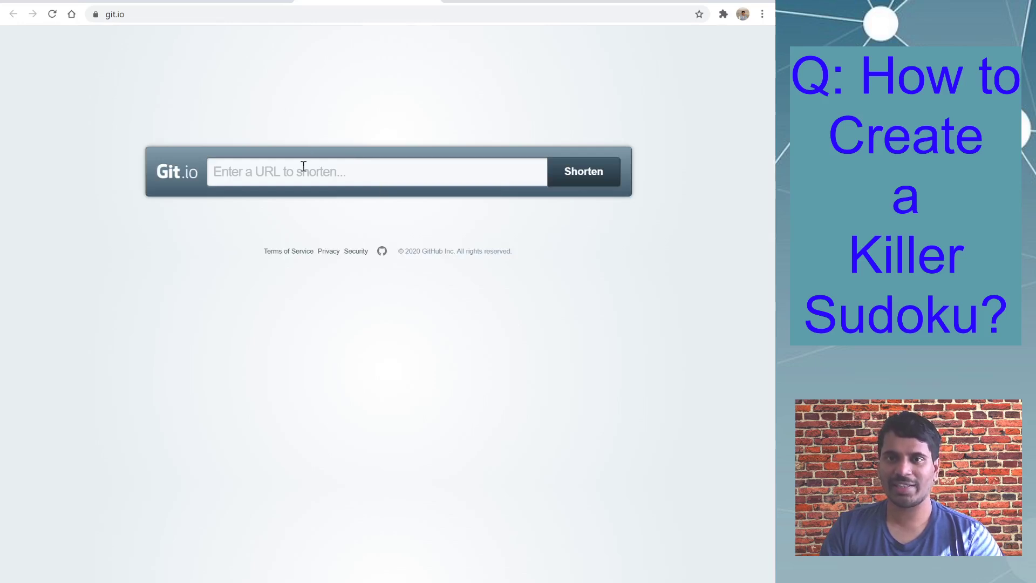
{"action": "left_click", "coordinate": [304, 167]}
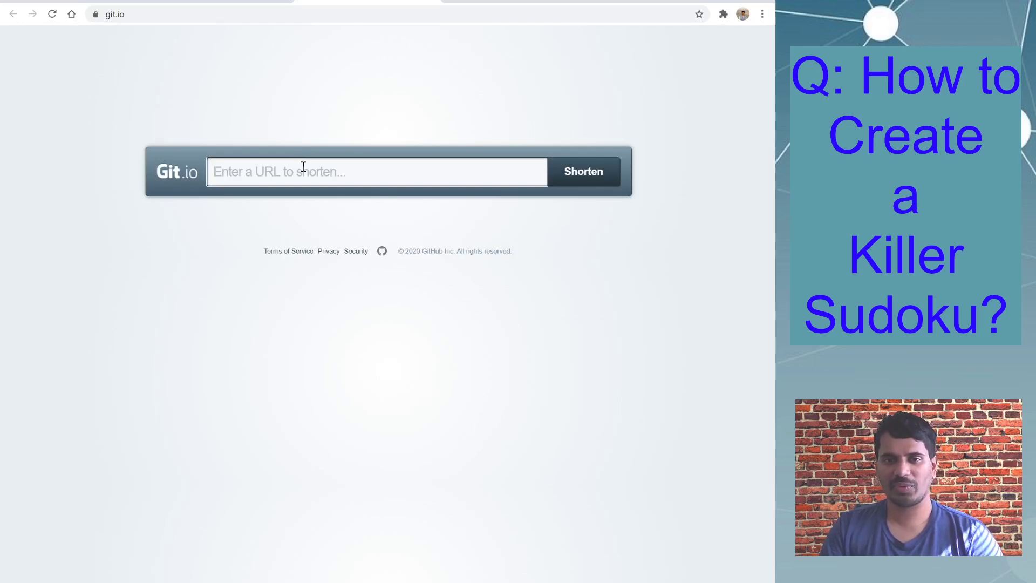
{"action": "type", "text": "2AzX7LeZXHZixq5MjV/wXcOcfgS8vL08l9D9PlP6fRt6+AQ=="}
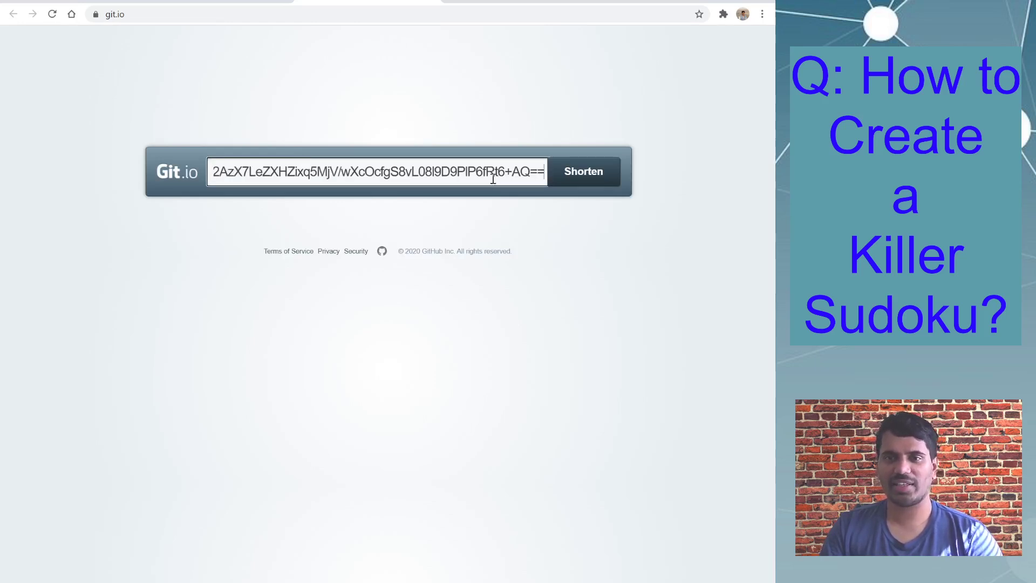
{"action": "key", "text": "ctrl+z"}
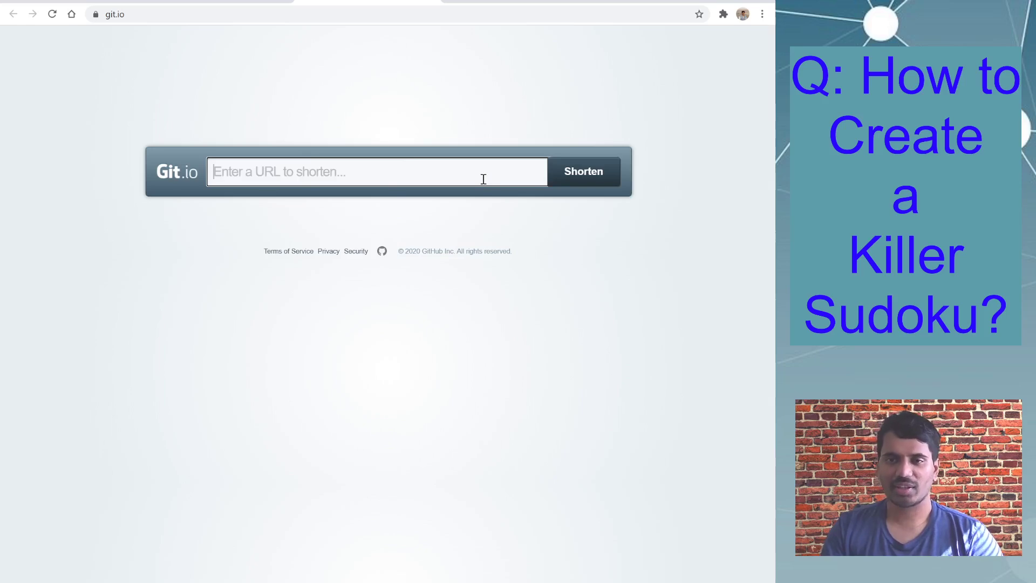
{"action": "left_click", "coordinate": [245, 2]}
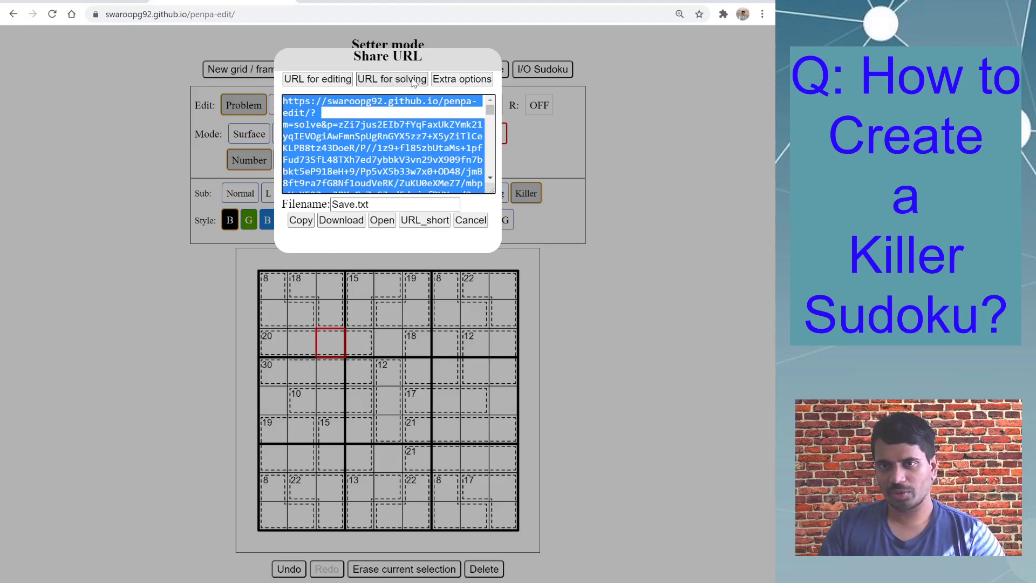
View the extra sharing options once more and close the share dialogs.
{"action": "left_click", "coordinate": [468, 82]}
{"action": "left_click", "coordinate": [575, 264]}
{"action": "left_click", "coordinate": [575, 264]}
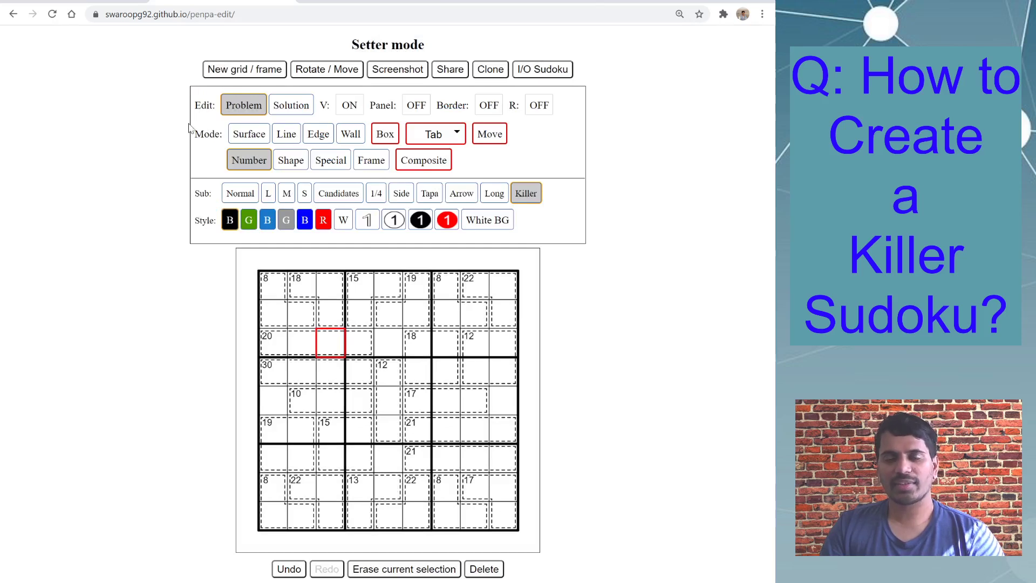
Switch to solution editing, and shade and unshade the cell in row 1, column 1.
{"action": "left_click", "coordinate": [286, 105]}
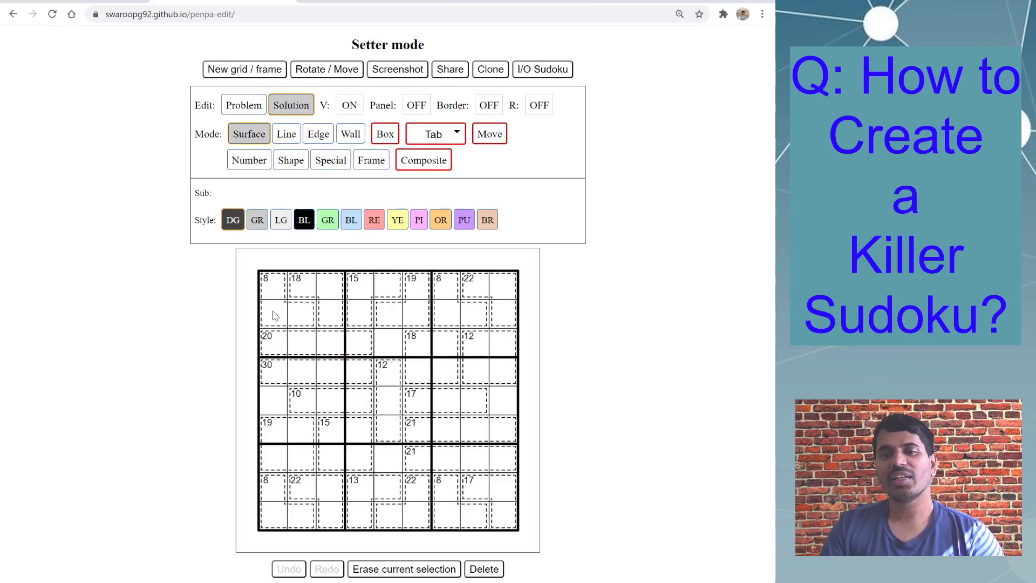
{"action": "left_click", "coordinate": [273, 294]}
{"action": "left_click", "coordinate": [273, 297]}
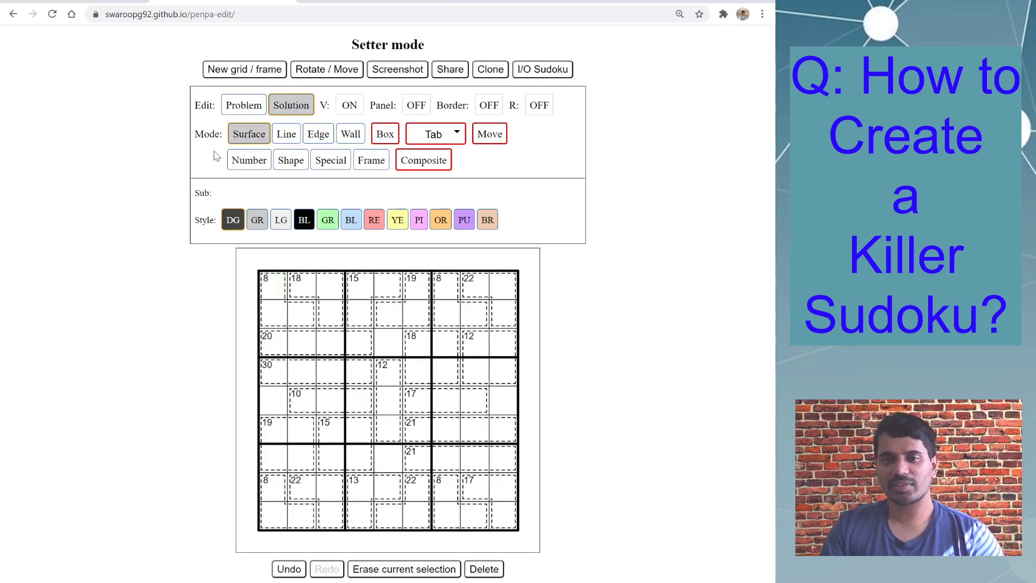
Enter 2, 1 and 3 as Normal green solution numbers in row 1, columns 1 to 3.
{"action": "left_click", "coordinate": [248, 162]}
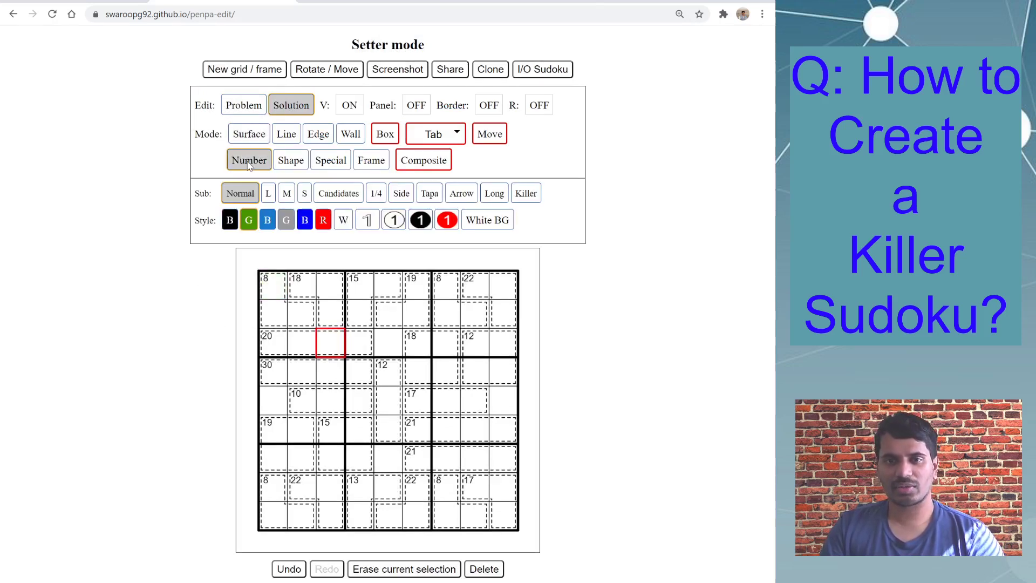
{"action": "left_click", "coordinate": [277, 295]}
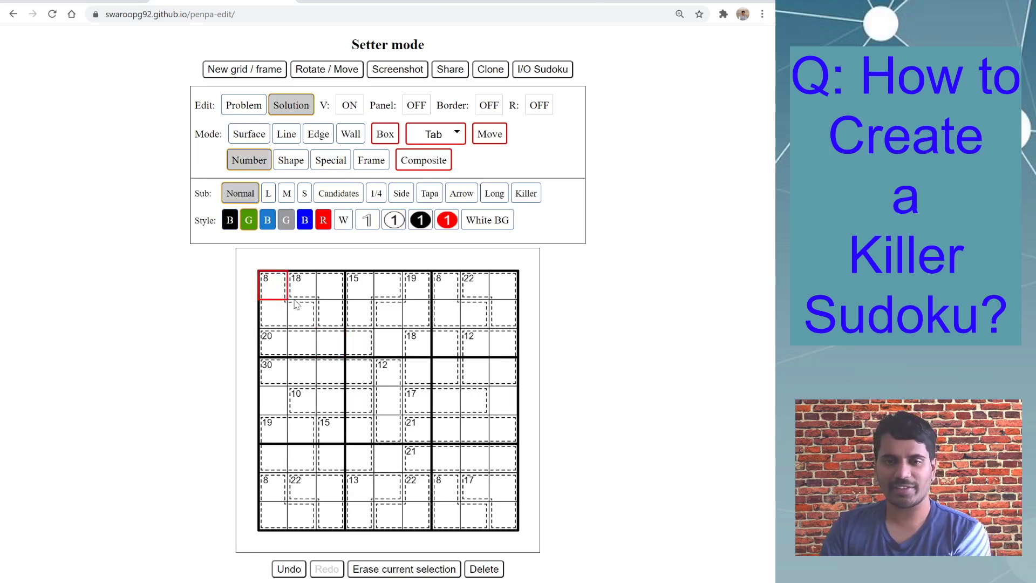
{"action": "type", "text": "2"}
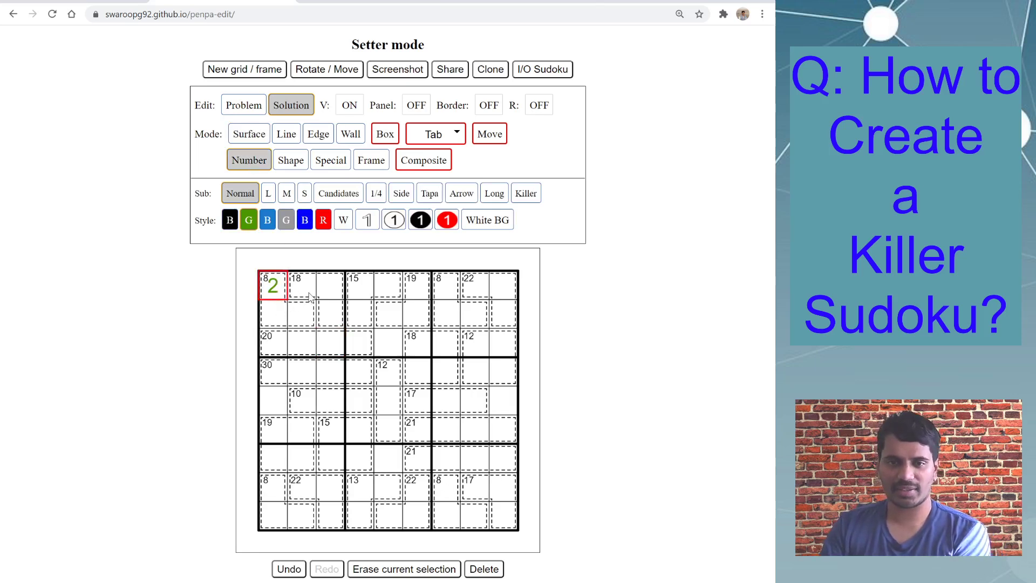
{"action": "left_click", "coordinate": [310, 296]}
{"action": "type", "text": "1"}
{"action": "left_click", "coordinate": [331, 290]}
{"action": "type", "text": "3"}
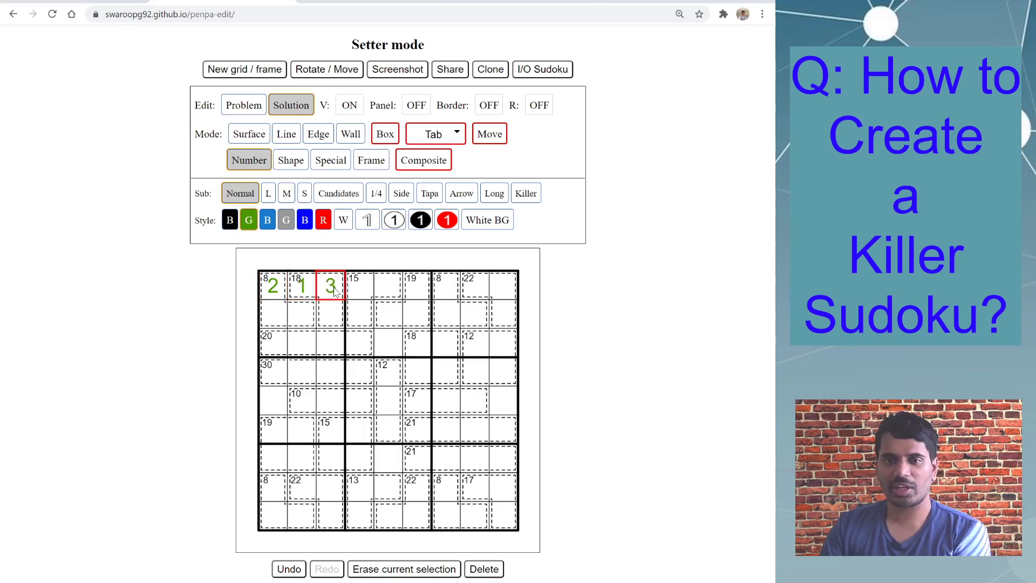
Fill the rest of row 1 in the solution with 5, 4, 6, 7, 9 and 8 in columns 4 to 9.
{"action": "left_click", "coordinate": [370, 292]}
{"action": "type", "text": "5"}
{"action": "left_click", "coordinate": [391, 292]}
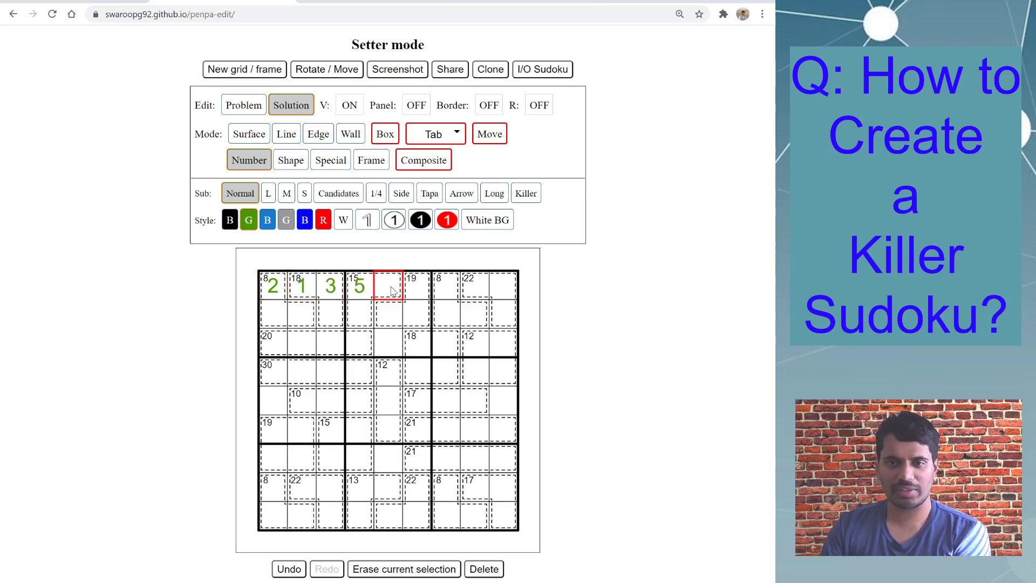
{"action": "type", "text": "4"}
{"action": "left_click", "coordinate": [425, 297]}
{"action": "type", "text": "6"}
{"action": "left_click", "coordinate": [443, 295]}
{"action": "type", "text": "7"}
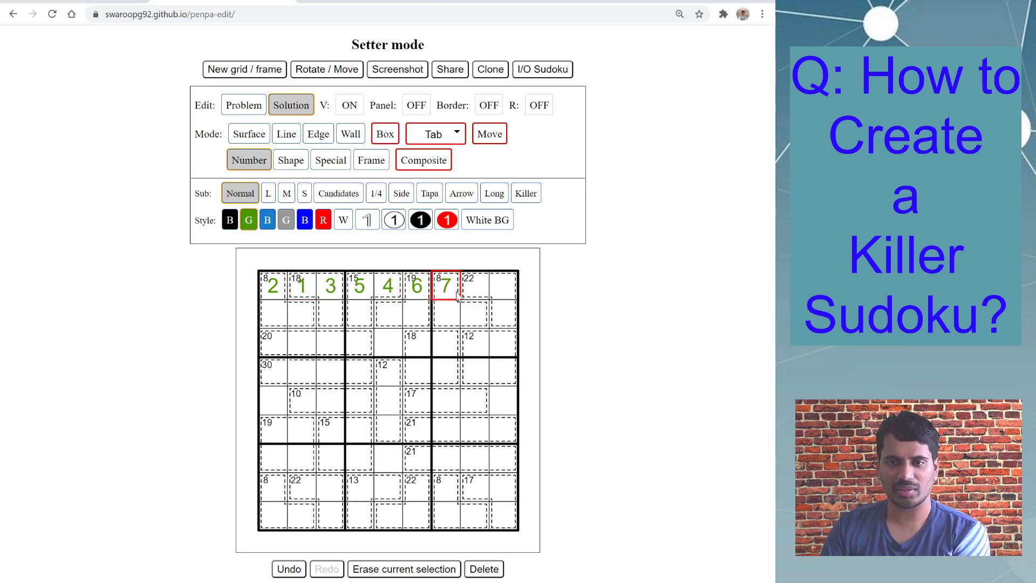
{"action": "left_click", "coordinate": [501, 294]}
{"action": "type", "text": "8"}
{"action": "left_click", "coordinate": [476, 293]}
{"action": "type", "text": "9"}
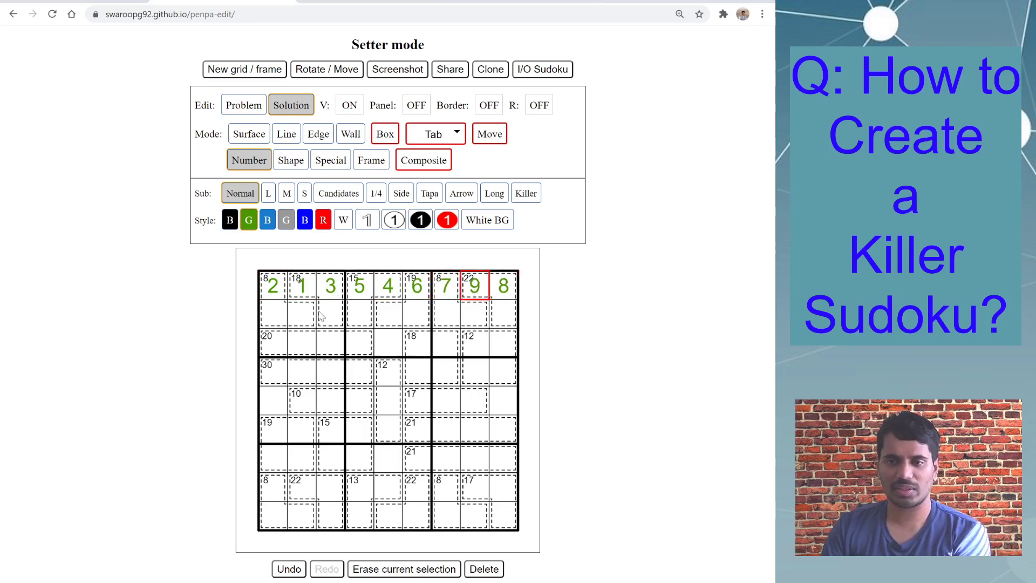
Enter the solution digits 9, 8 and 7 in row 2, columns 1 to 3, and select row 3, column 6.
{"action": "left_click", "coordinate": [274, 318]}
{"action": "type", "text": "9"}
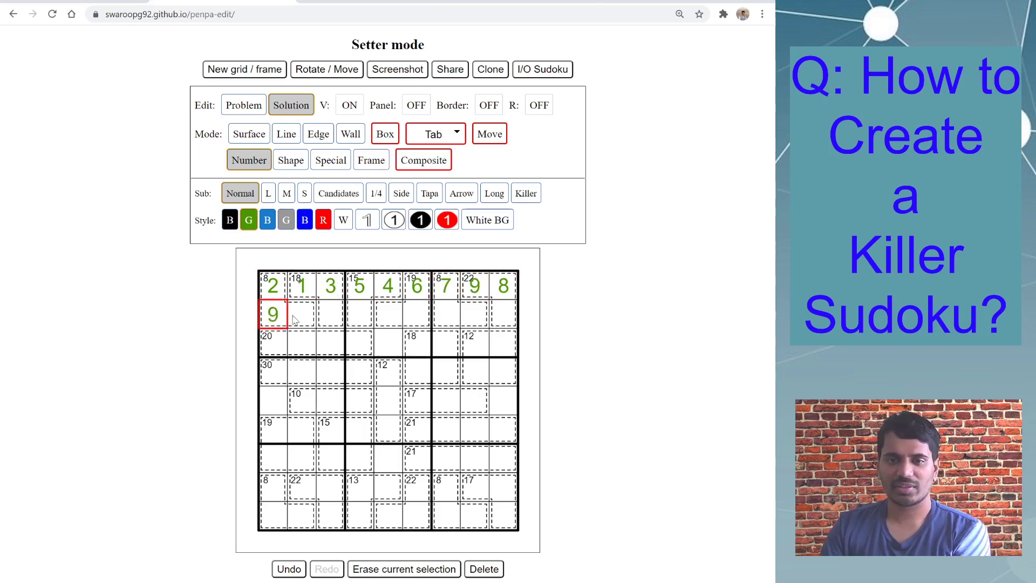
{"action": "left_click", "coordinate": [301, 318]}
{"action": "type", "text": "8"}
{"action": "left_click", "coordinate": [327, 320]}
{"action": "type", "text": "7"}
{"action": "left_click", "coordinate": [418, 344]}
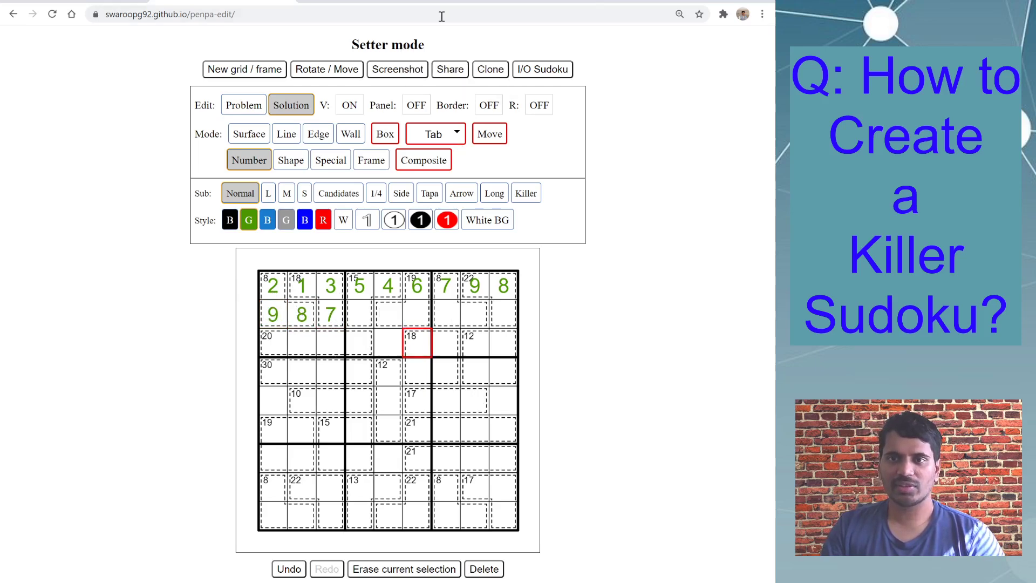
Generate a share URL with answer check from the extra sharing options and close the extended output dialog.
{"action": "left_click", "coordinate": [453, 68]}
{"action": "left_click", "coordinate": [465, 78]}
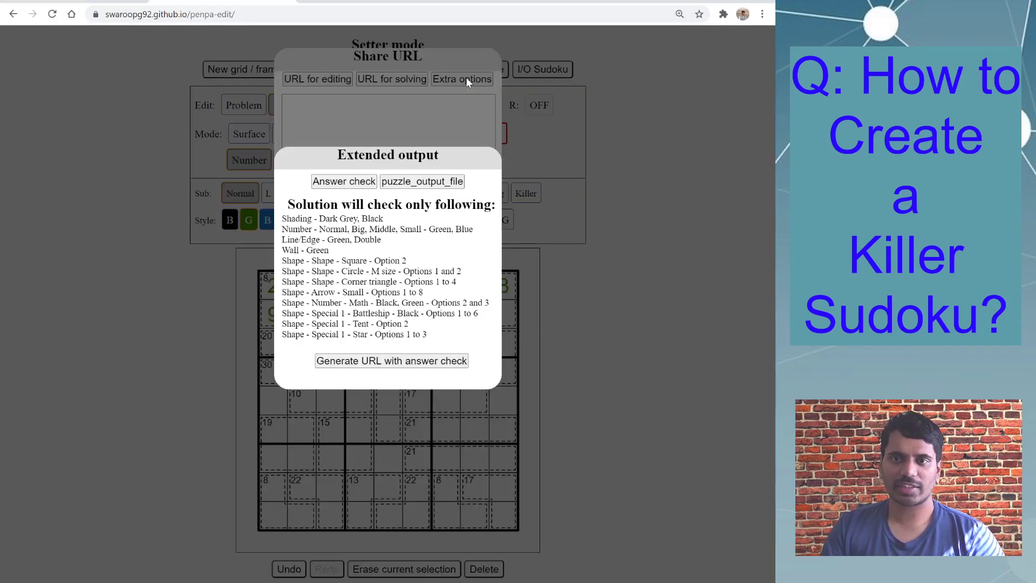
{"action": "left_click", "coordinate": [379, 360]}
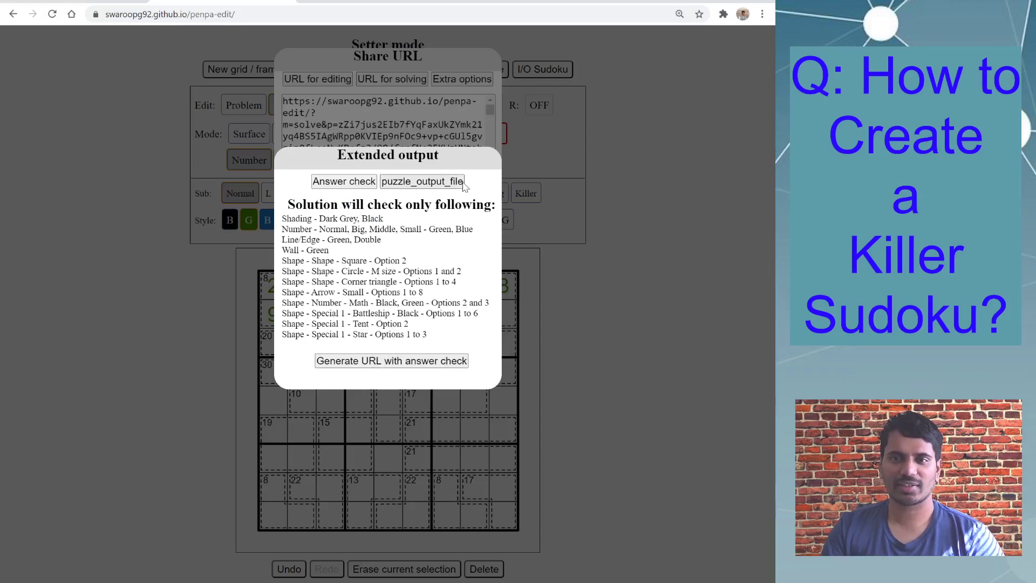
{"action": "left_click", "coordinate": [448, 120]}
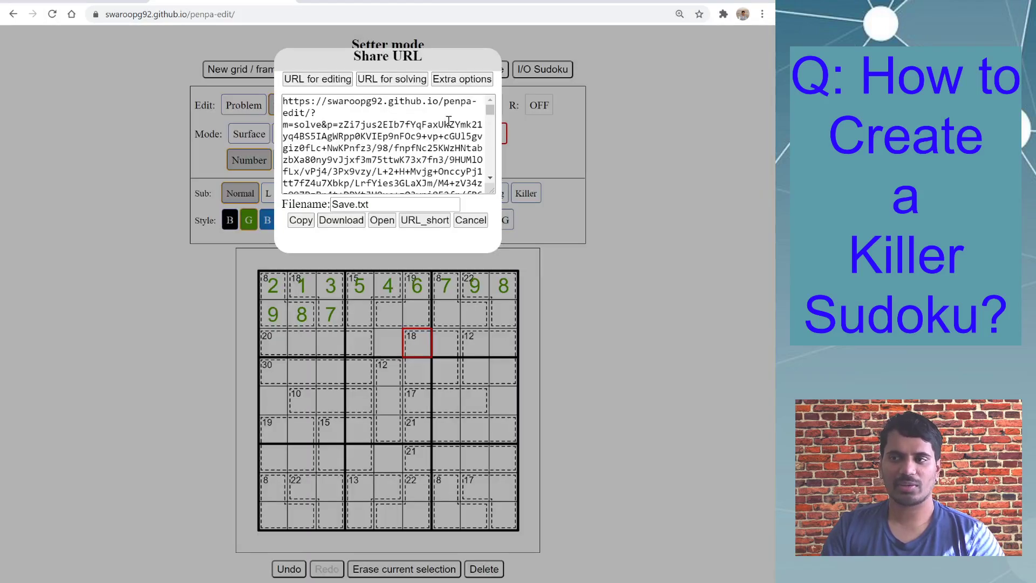
{"action": "left_click", "coordinate": [377, 137]}
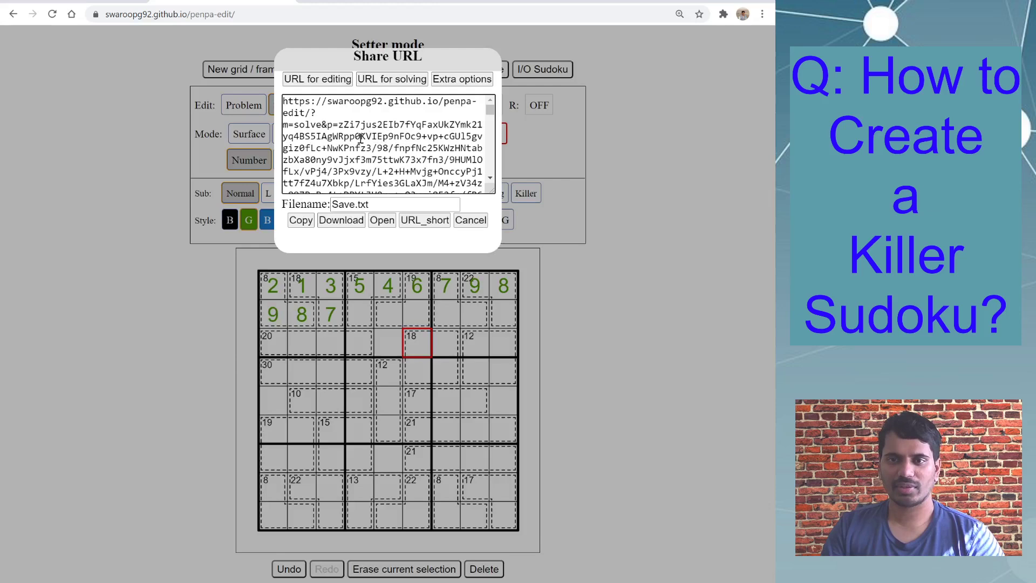
Open the Git.io URL shortener, paste the answer-check URL, return to the puzzle editor and close the share dialog.
{"action": "left_click", "coordinate": [418, 221]}
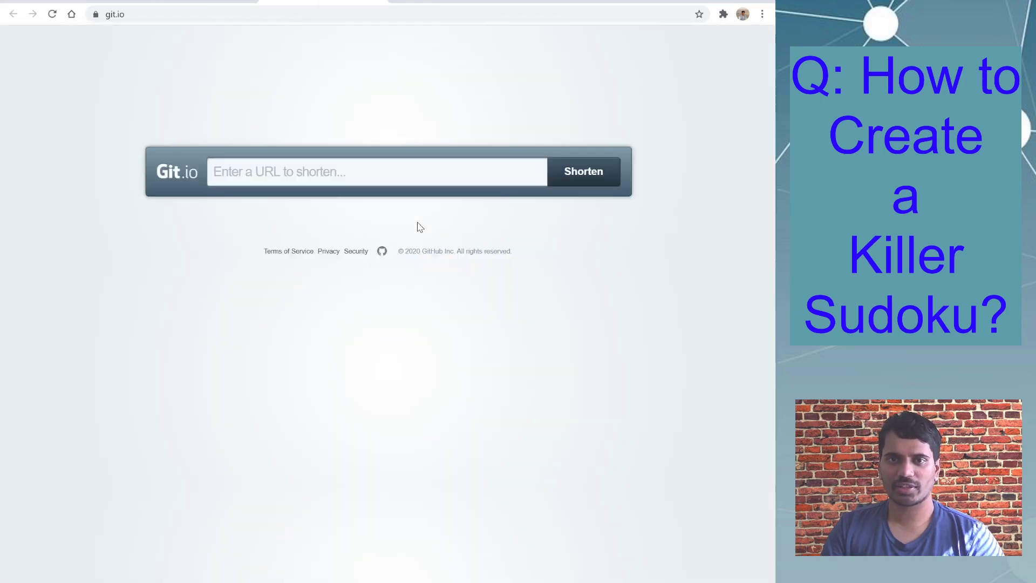
{"action": "left_click", "coordinate": [403, 166]}
{"action": "key", "text": "ctrl+v"}
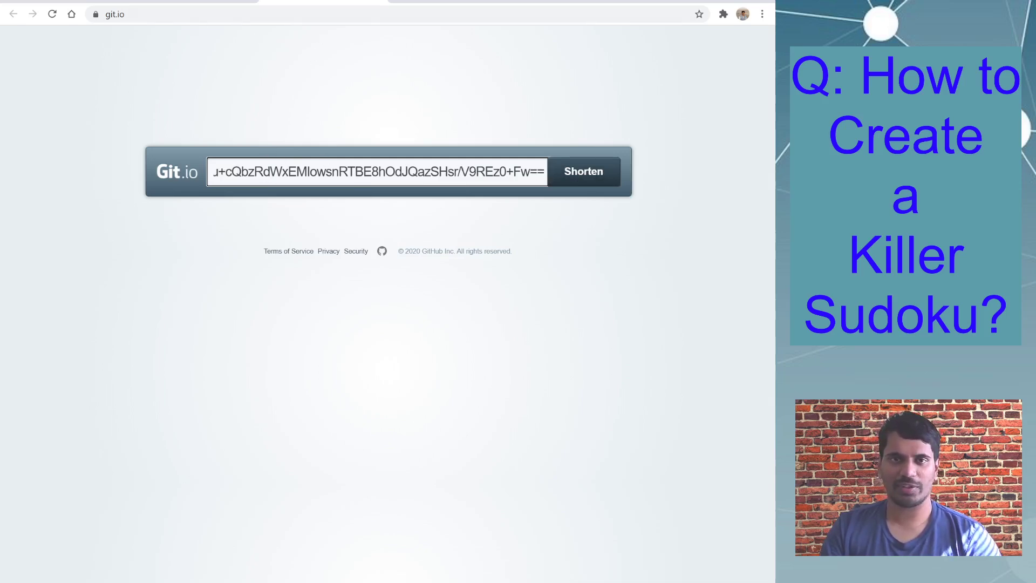
{"action": "left_click", "coordinate": [201, 2]}
{"action": "left_click", "coordinate": [159, 260]}
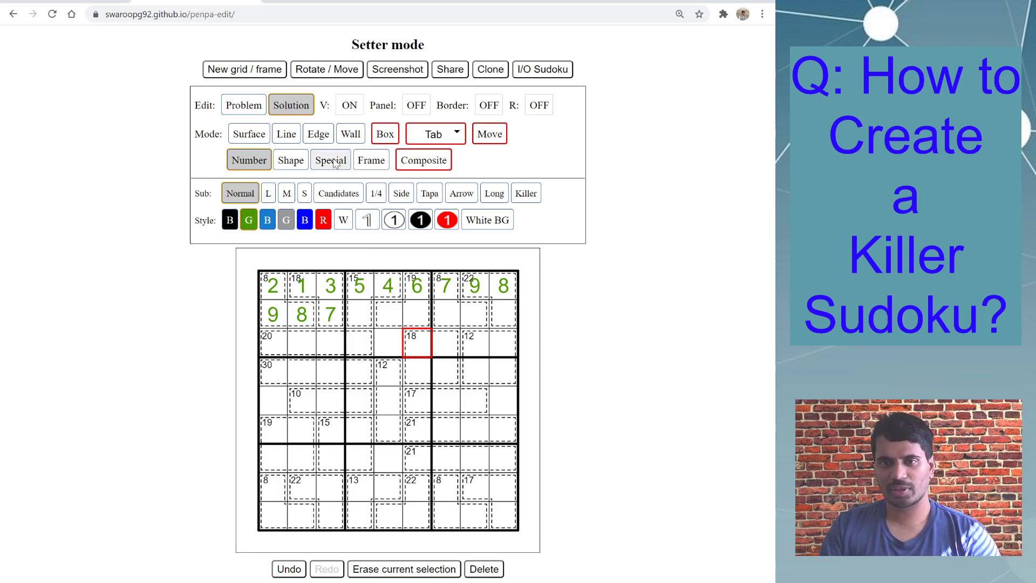
{"action": "left_click", "coordinate": [372, 163]}
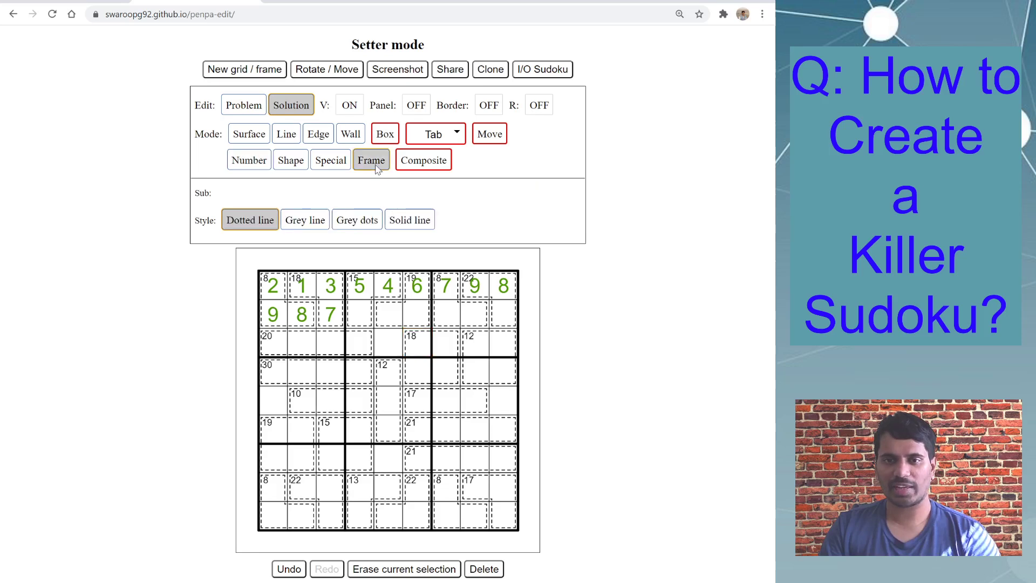
{"action": "left_click", "coordinate": [258, 164]}
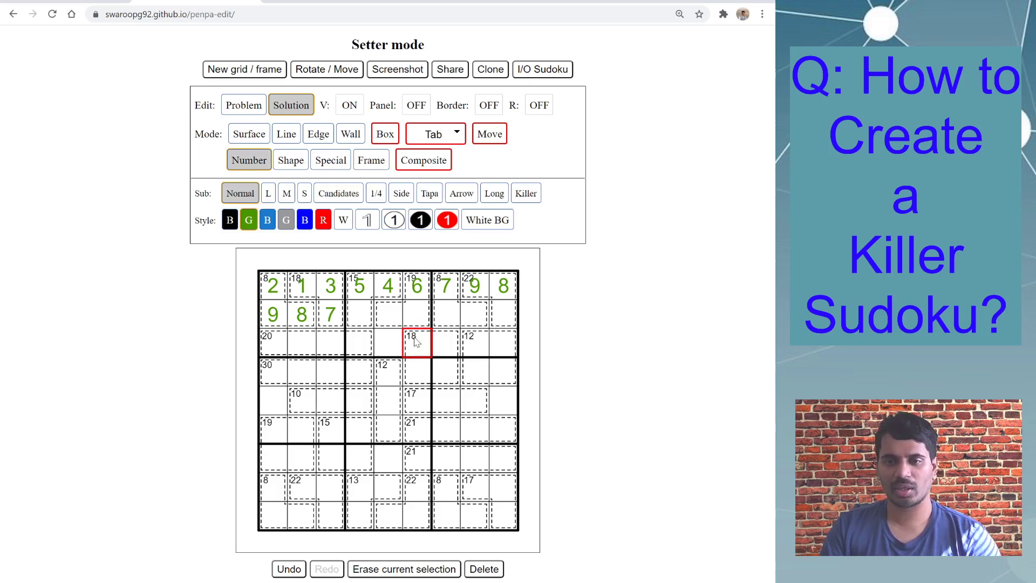
{"action": "left_click", "coordinate": [253, 136]}
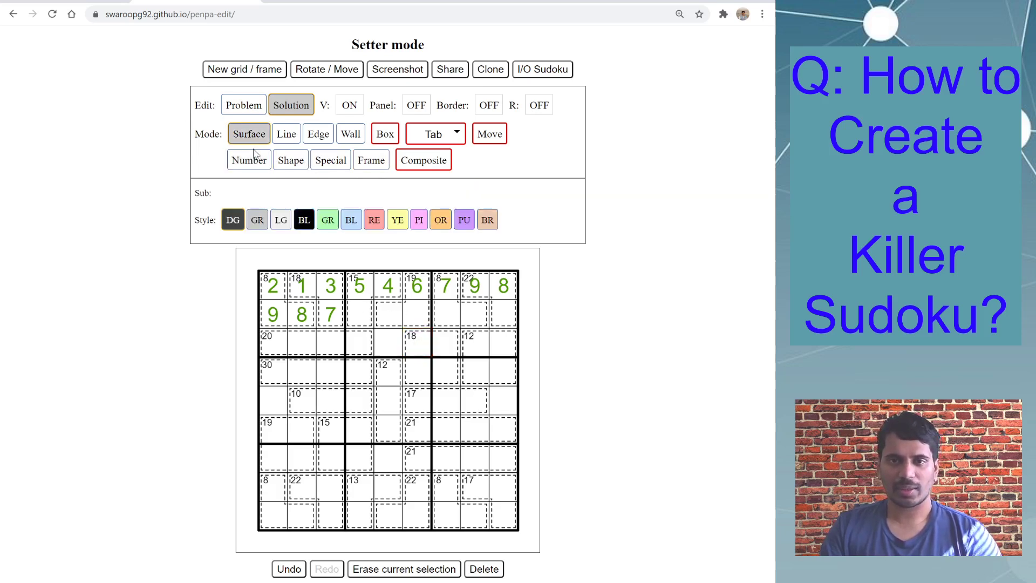
{"action": "left_click", "coordinate": [251, 162]}
{"action": "left_click", "coordinate": [250, 135]}
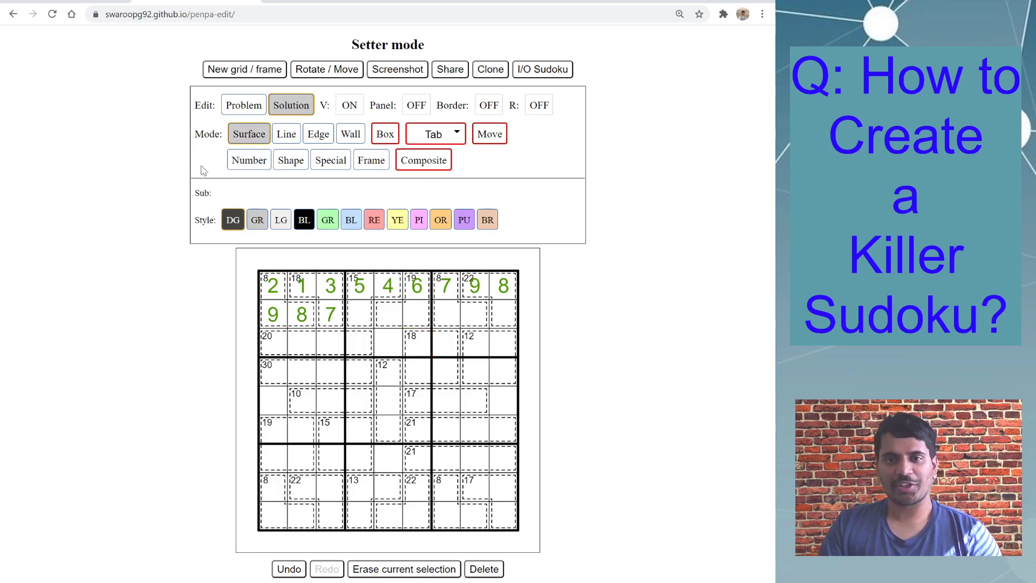